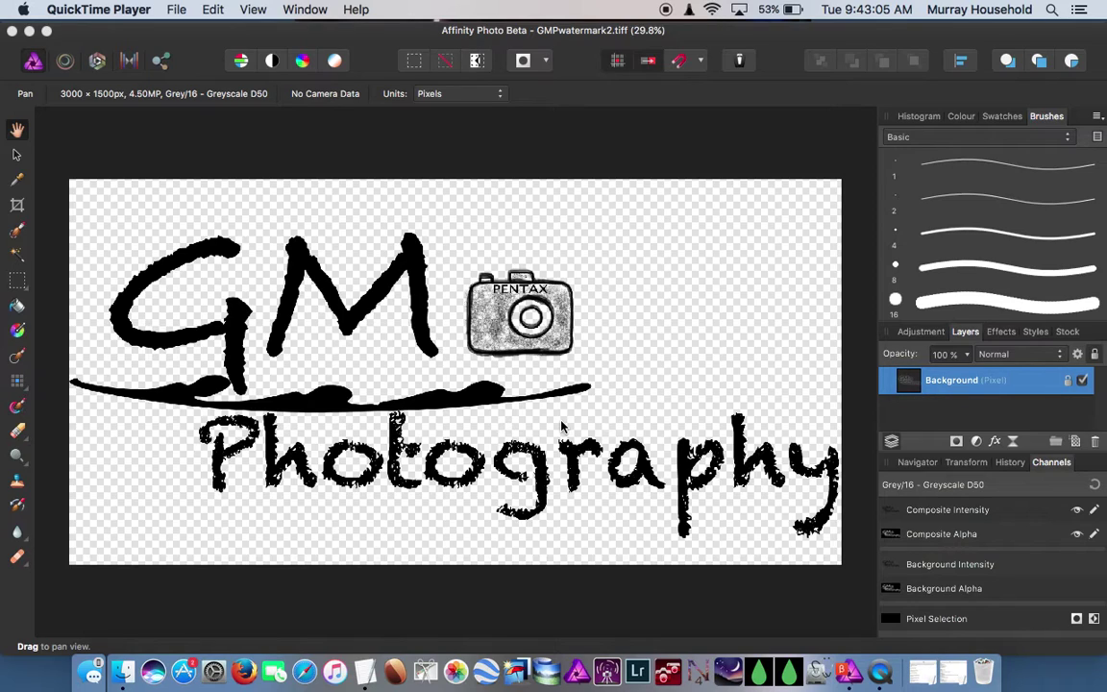
- Bring the GMPwatermark2.tiff watermark document to the front in Affinity Photo Beta
left_click(310, 43)
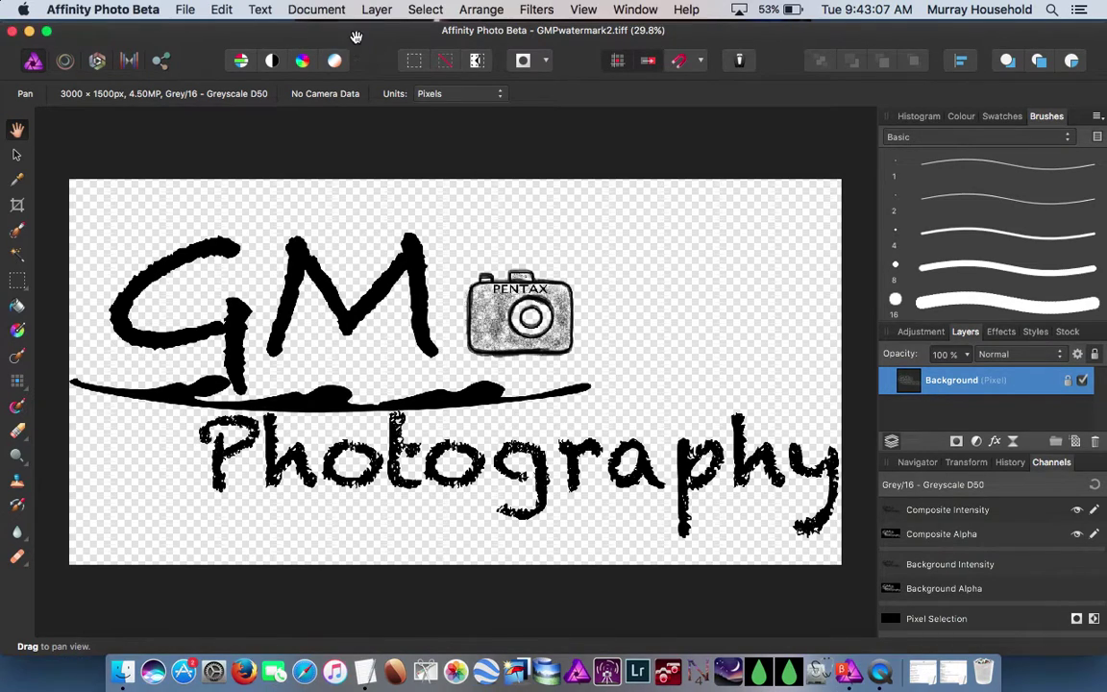
left_click(323, 11)
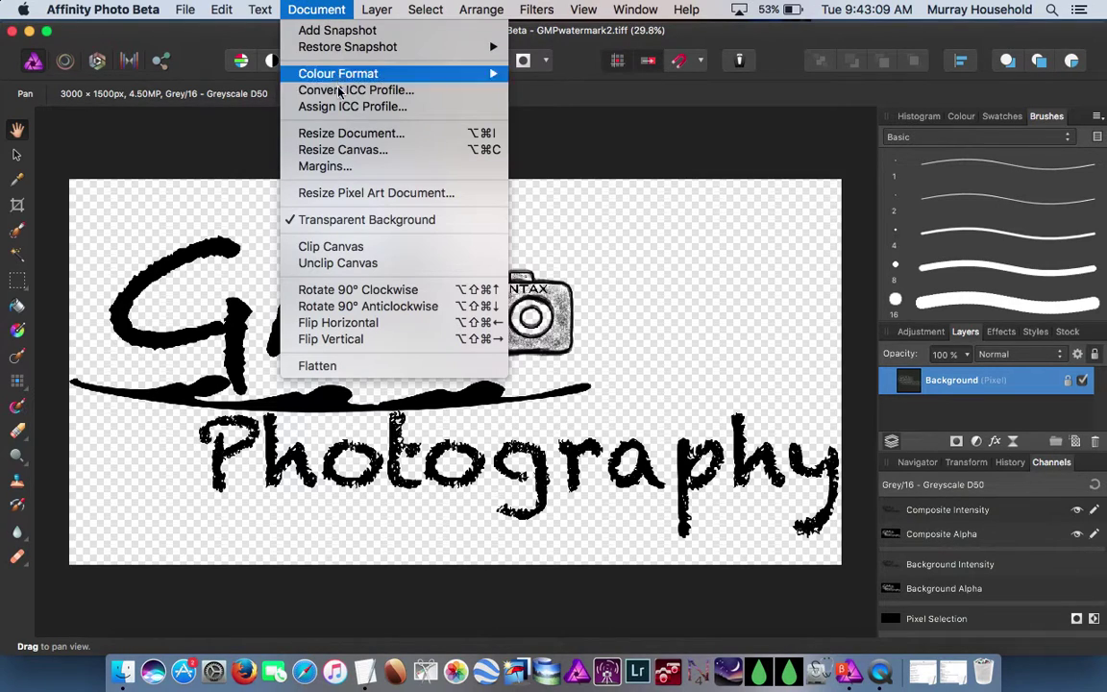
left_click(363, 150)
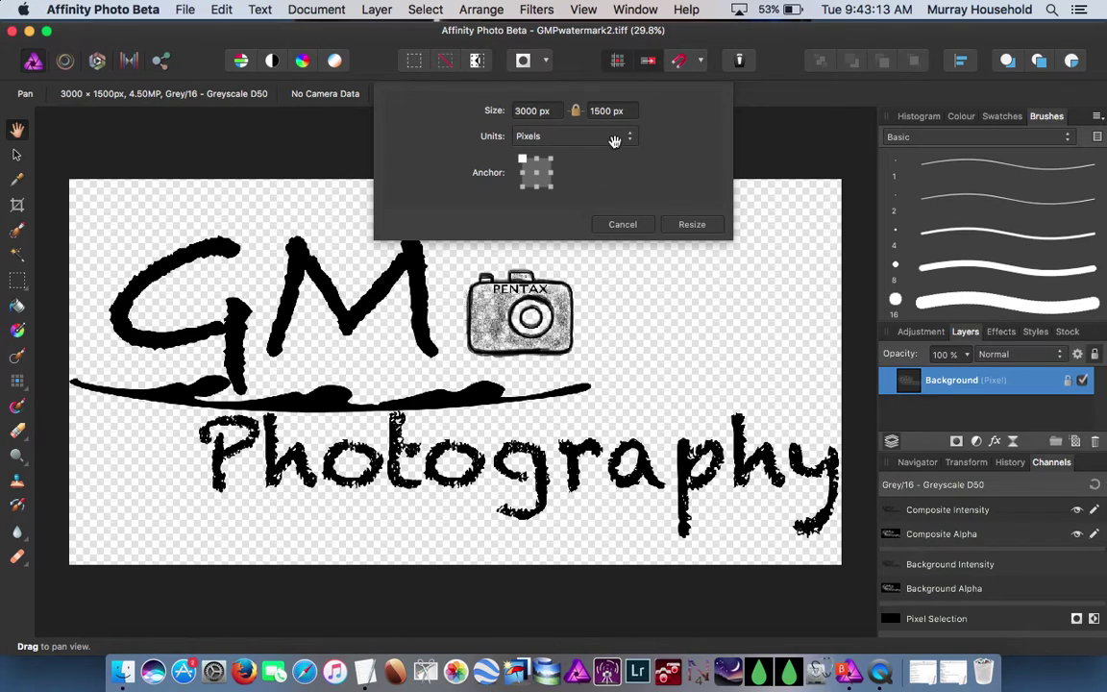
left_click(627, 137)
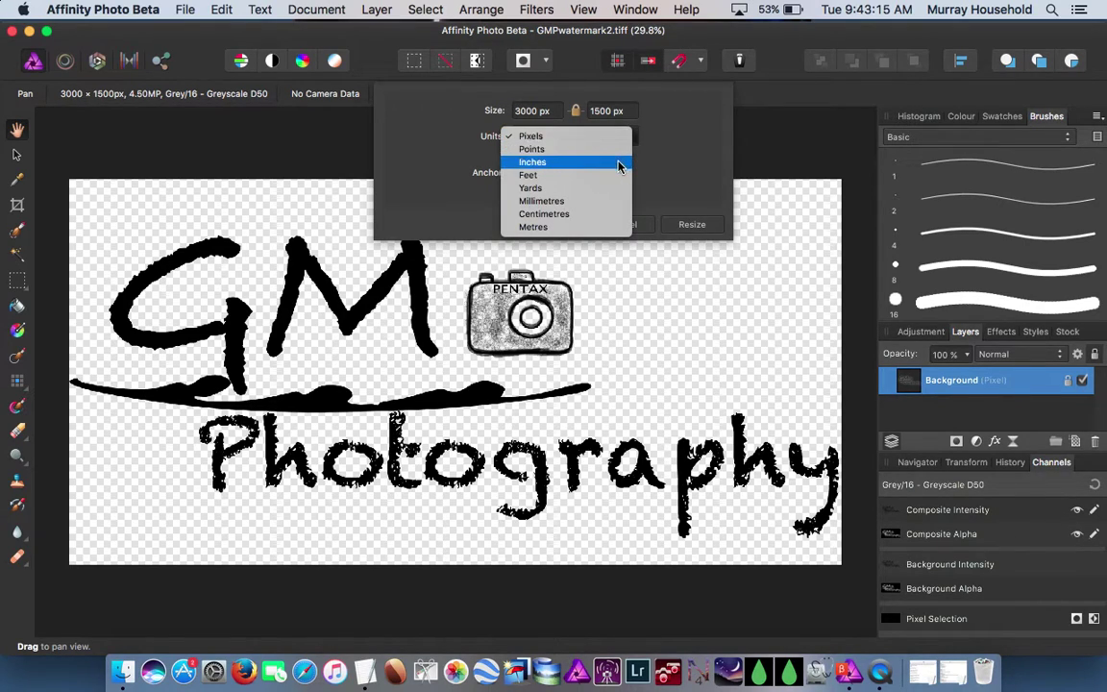
left_click(619, 163)
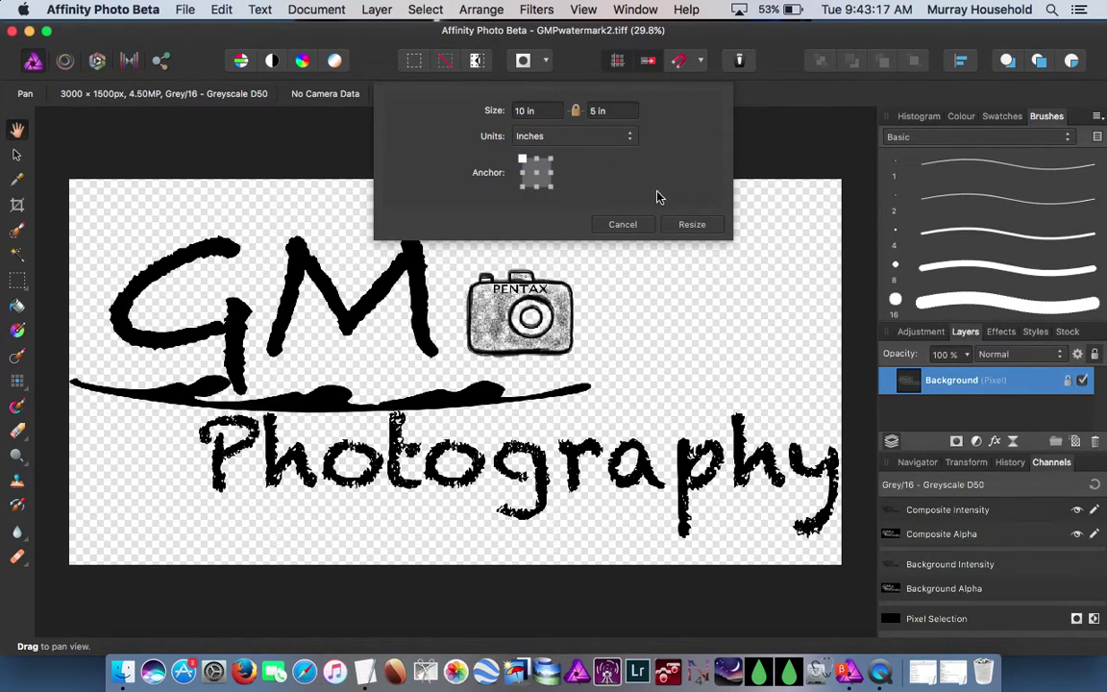
left_click(623, 225)
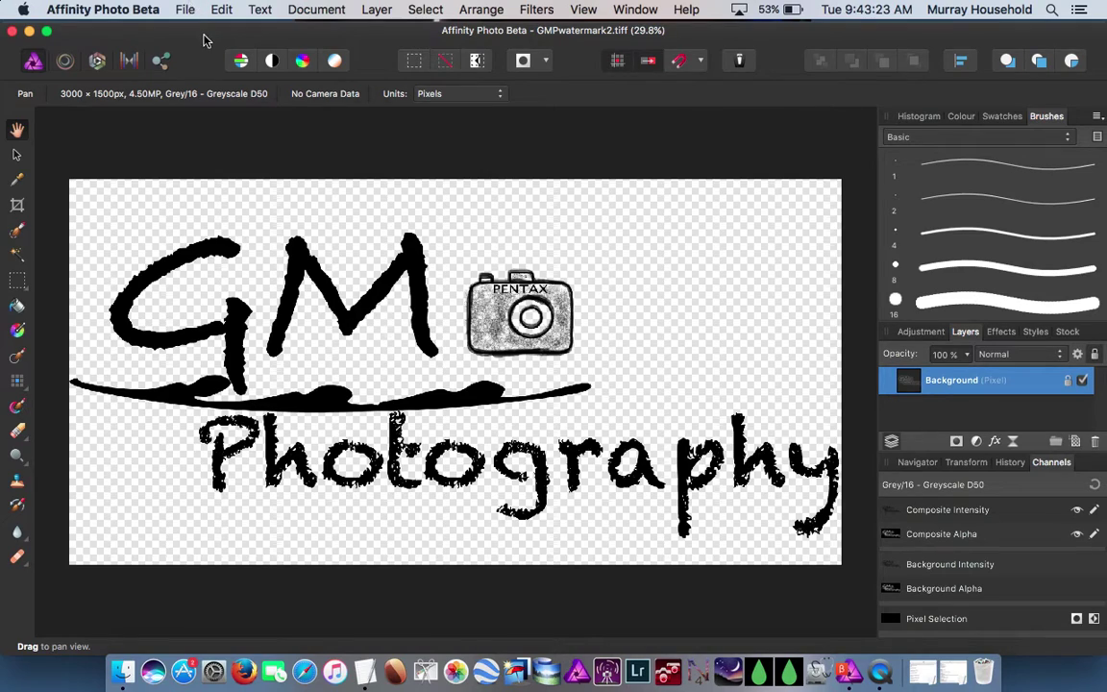
key("super+w")
- Create a new blank white 1920 × 1080 px document from the Web FHD 1080p preset
left_click(181, 11)
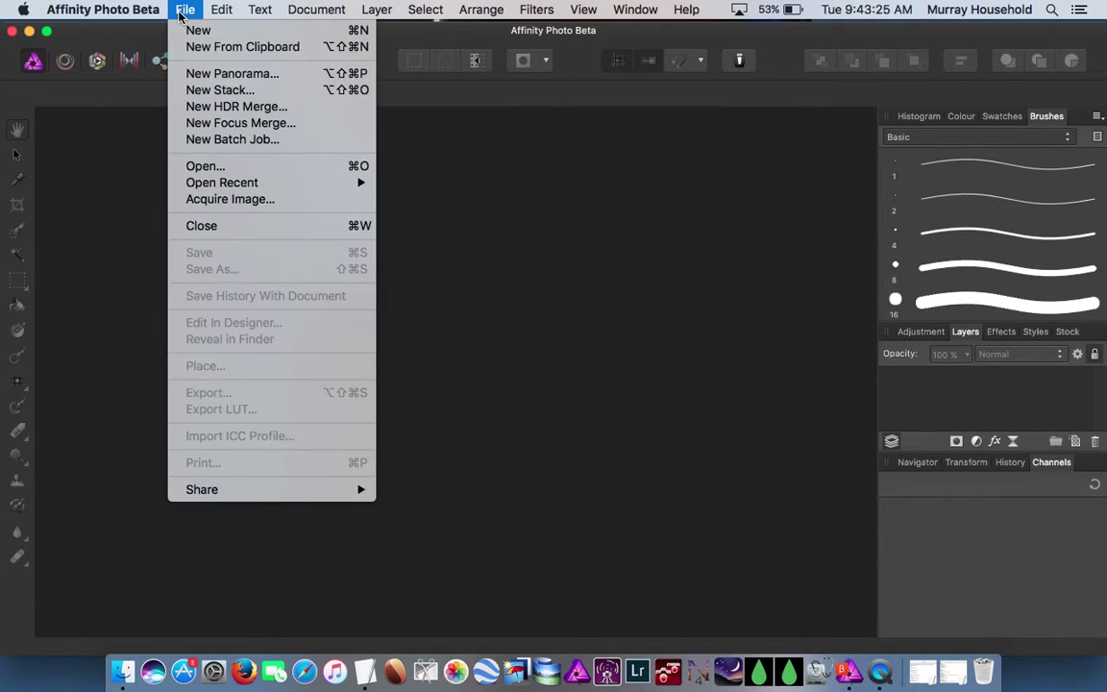
left_click(181, 12)
left_click(181, 12)
left_click(191, 30)
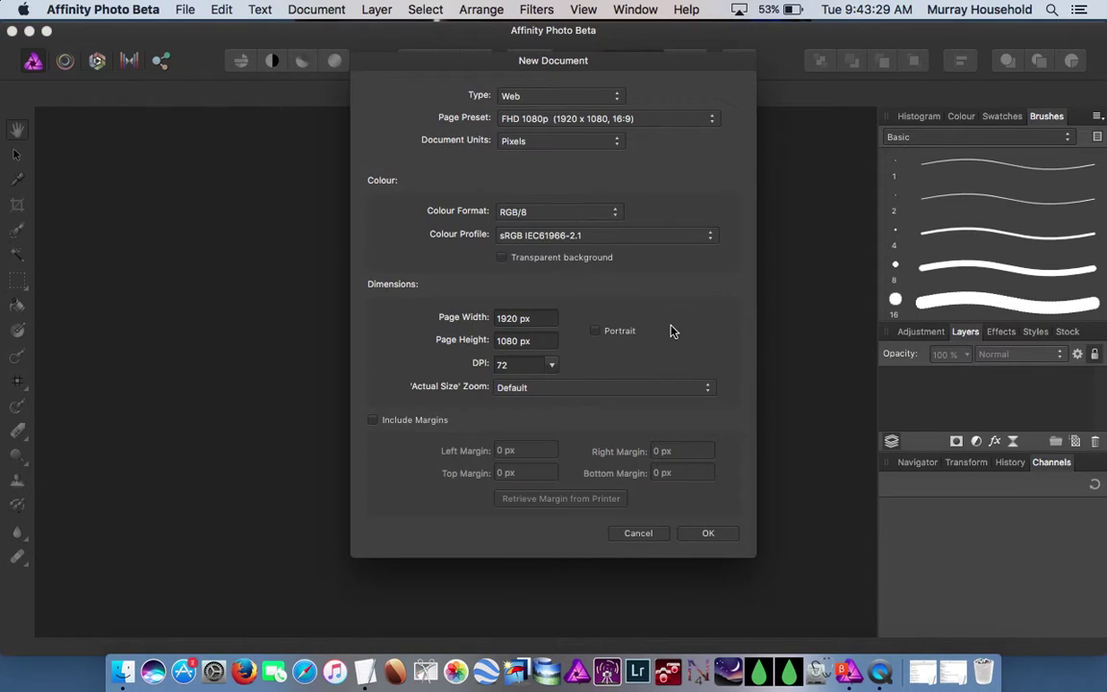
left_click(704, 534)
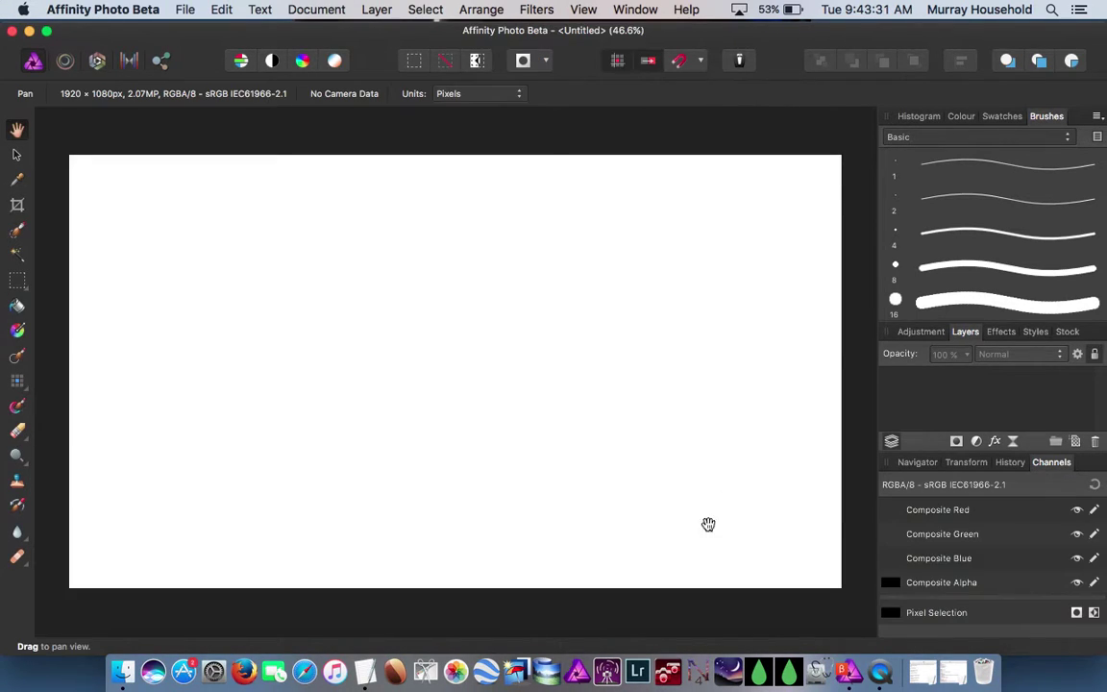
left_click(1097, 117)
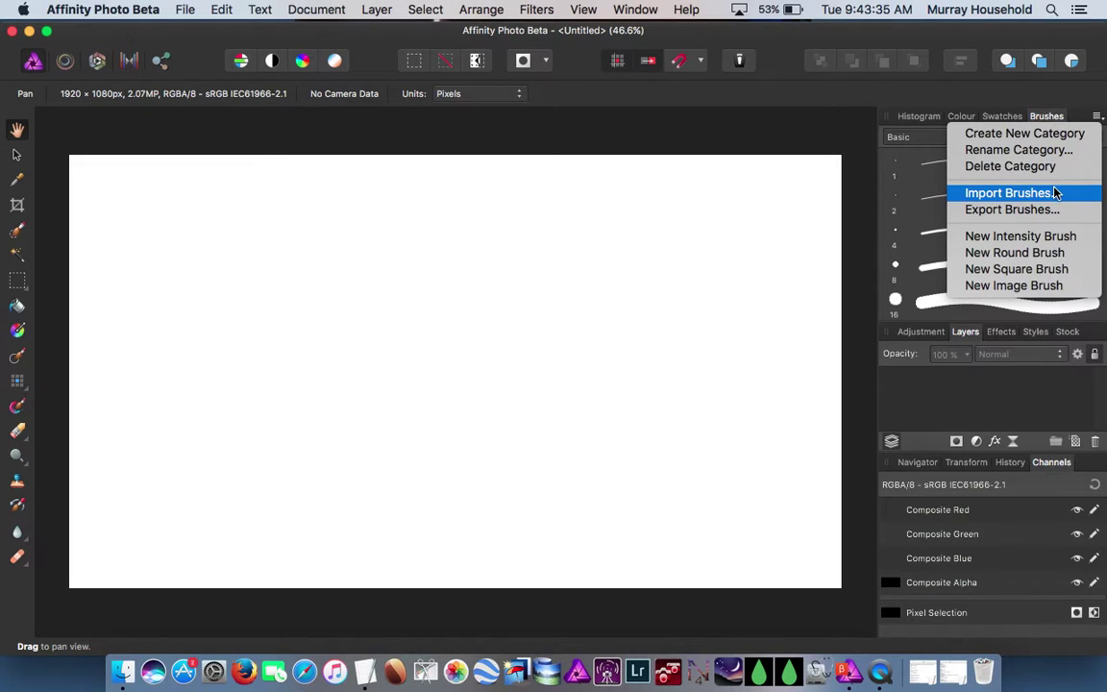
- Start a New Intensity Brush and browse to the Gregs Desktop Stuff folder on the Desktop
left_click(1072, 239)
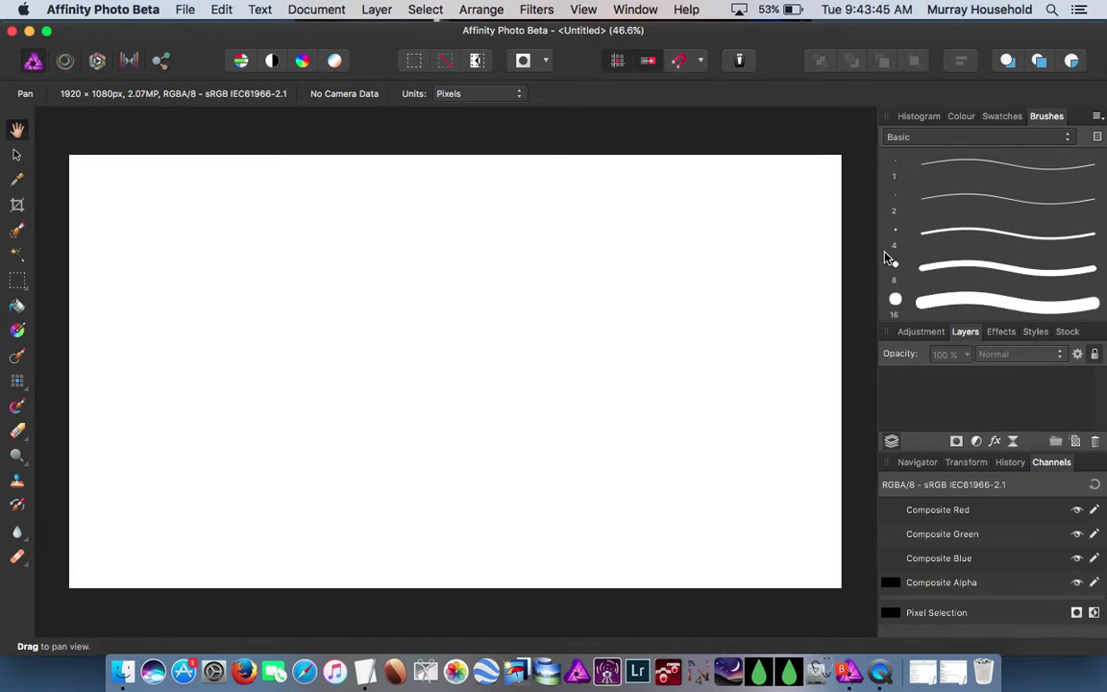
scroll(373, 379, "down", 2)
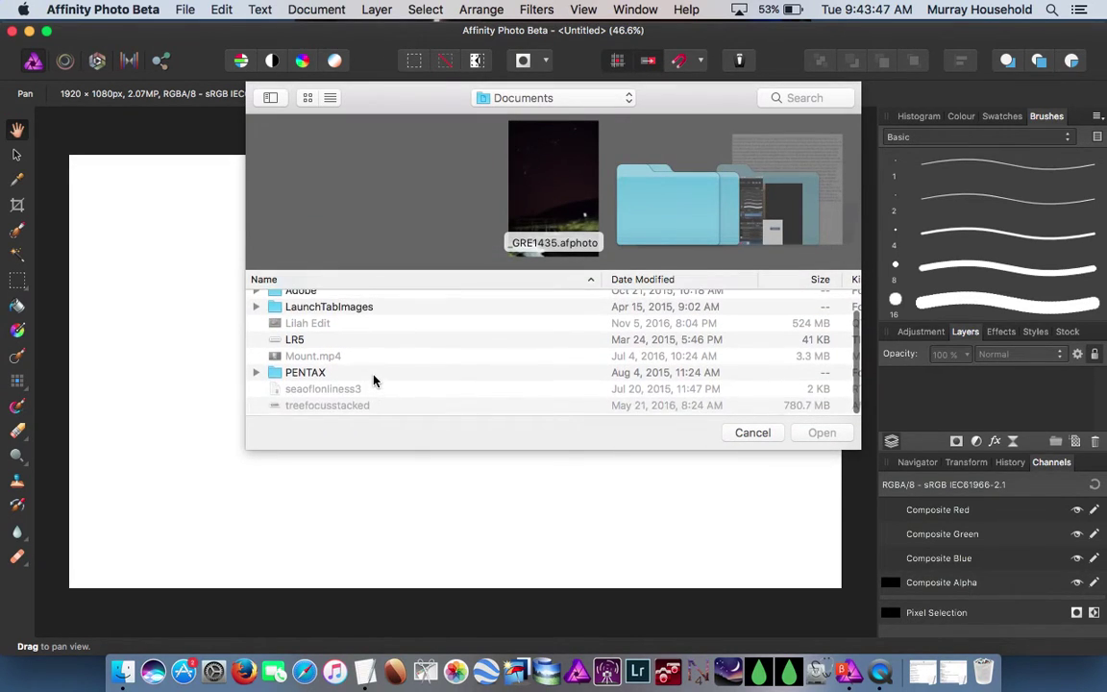
scroll(373, 379, "up", 2)
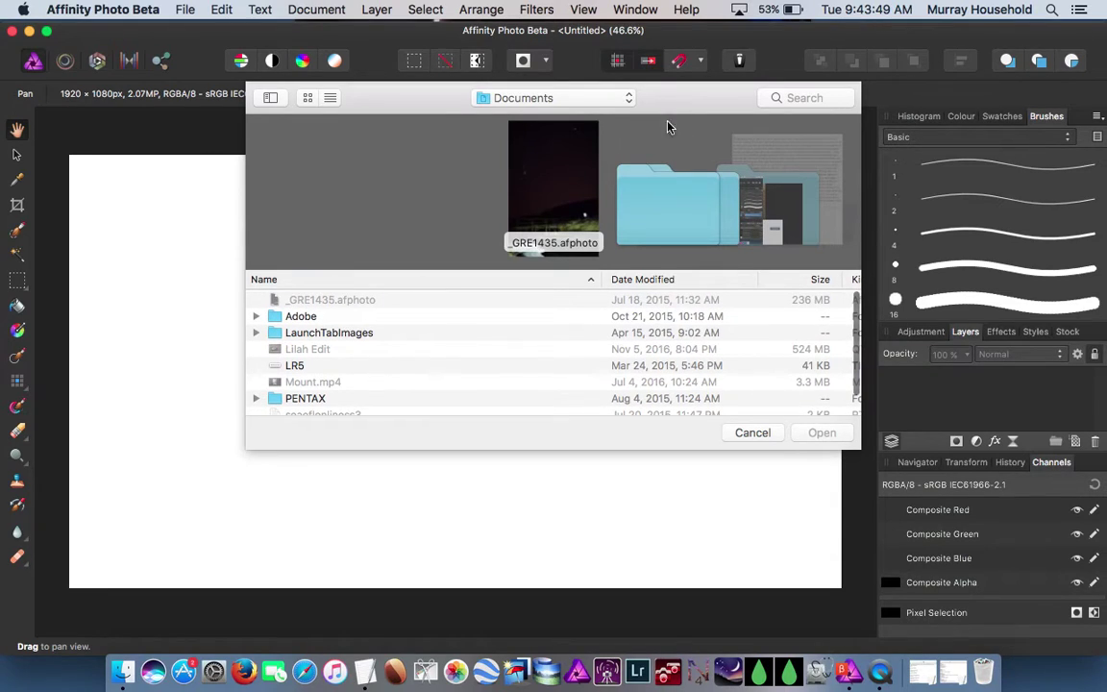
left_click(620, 99)
left_click(567, 265)
left_click(623, 93)
left_click(568, 274)
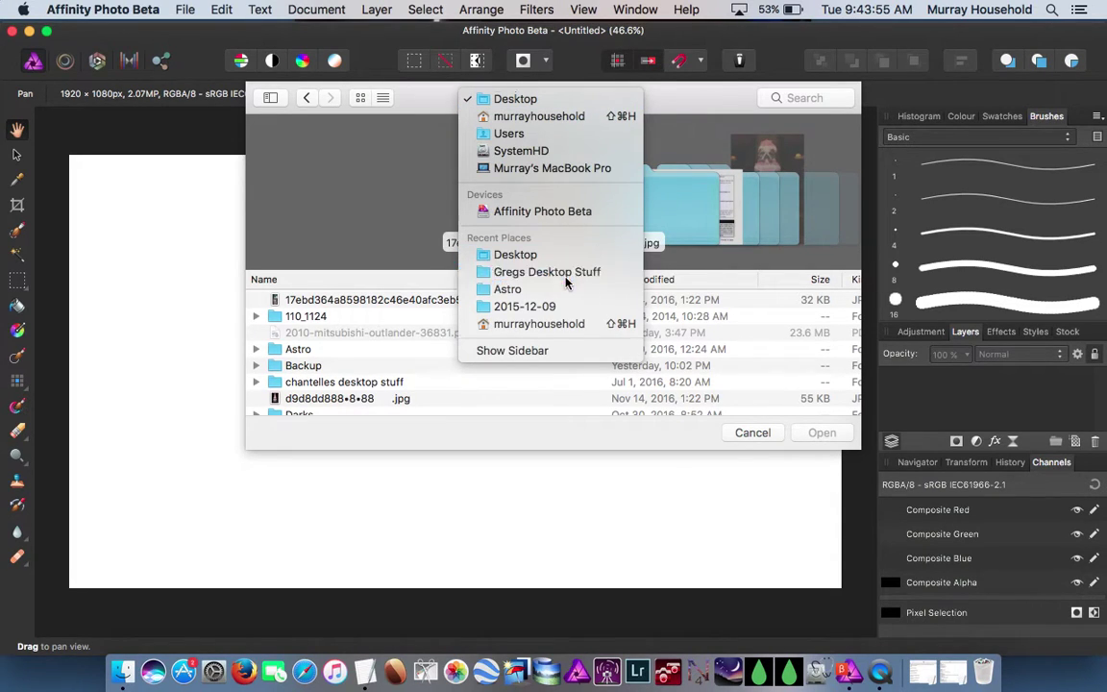
- Choose GMPwatermark2.tiff as the intensity brush image and open it
scroll(413, 355, "down", 15)
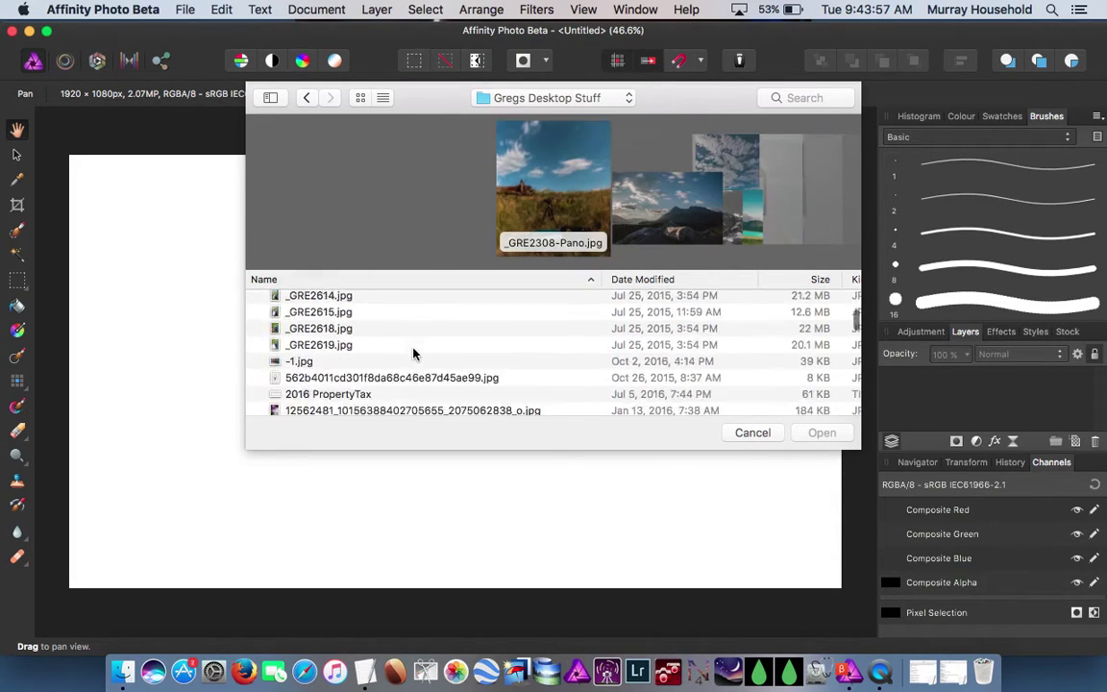
scroll(413, 355, "down", 20)
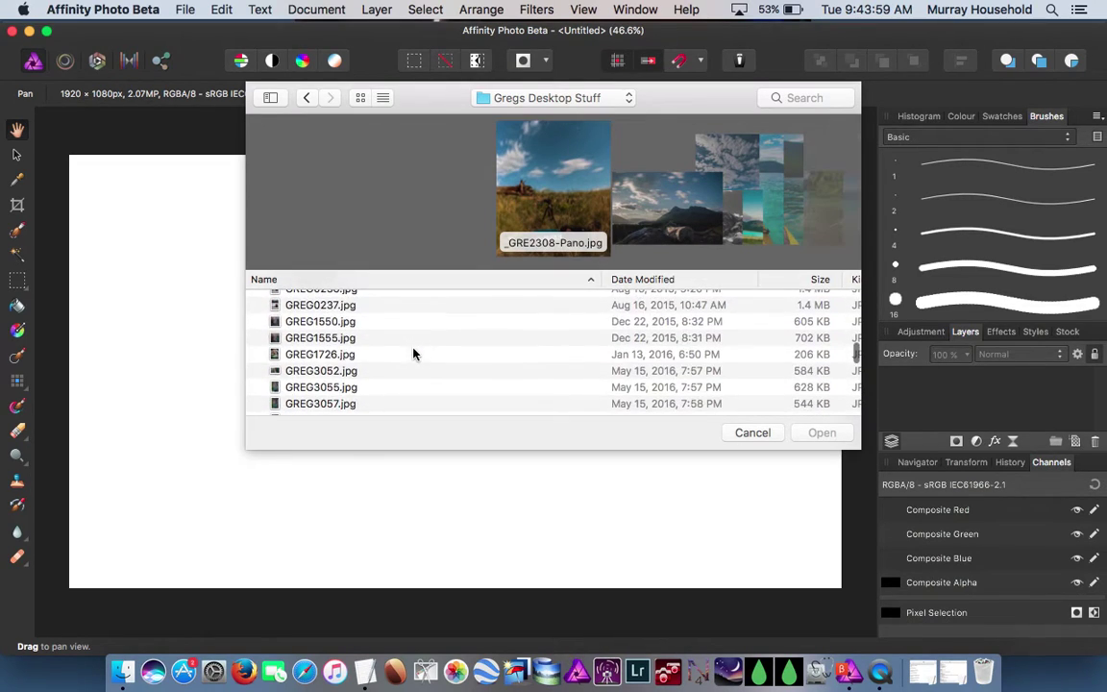
scroll(413, 355, "down", 5)
scroll(413, 354, "up", 4)
scroll(413, 354, "down", 5)
scroll(413, 354, "down", 2)
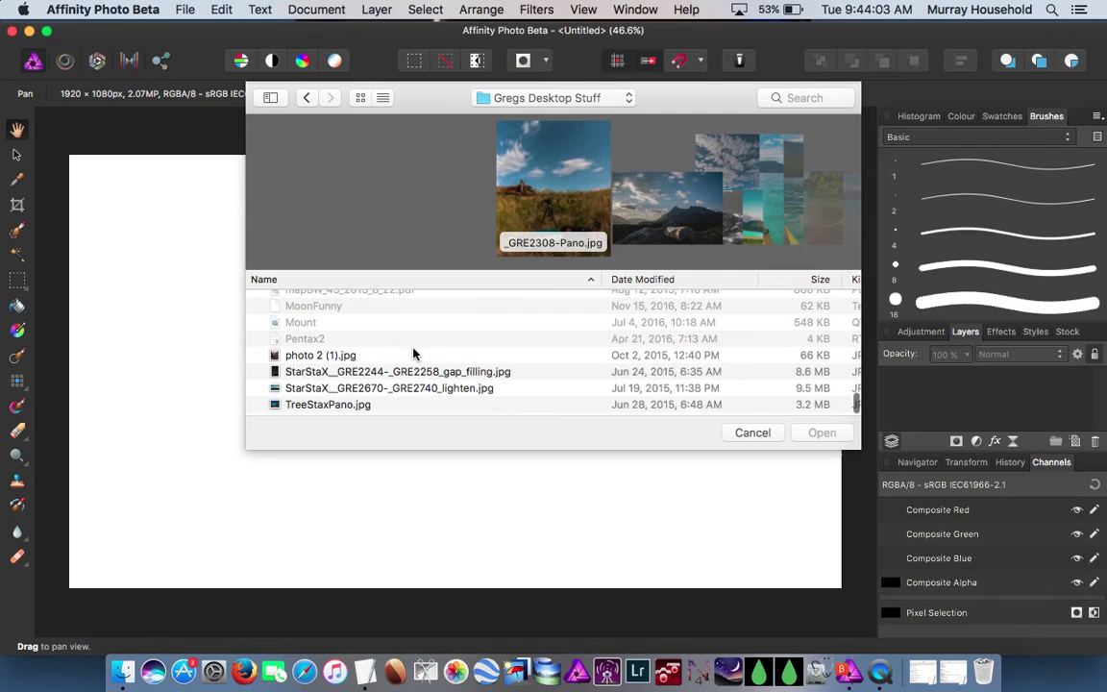
scroll(413, 354, "up", 8)
scroll(413, 354, "up", 10)
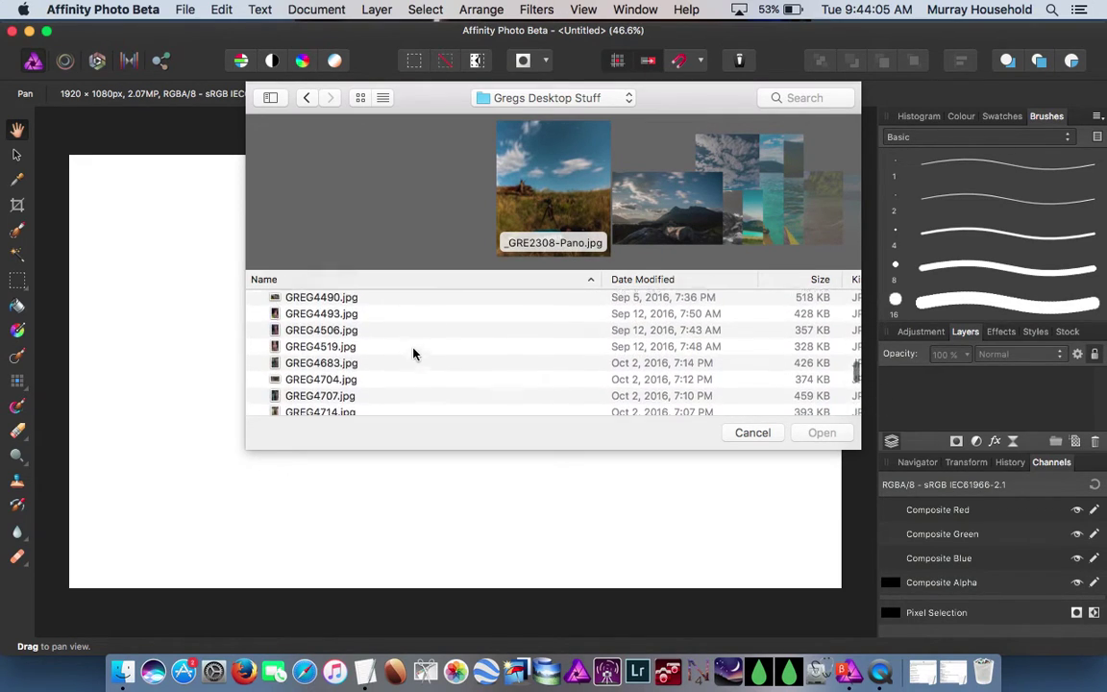
scroll(413, 355, "up", 6)
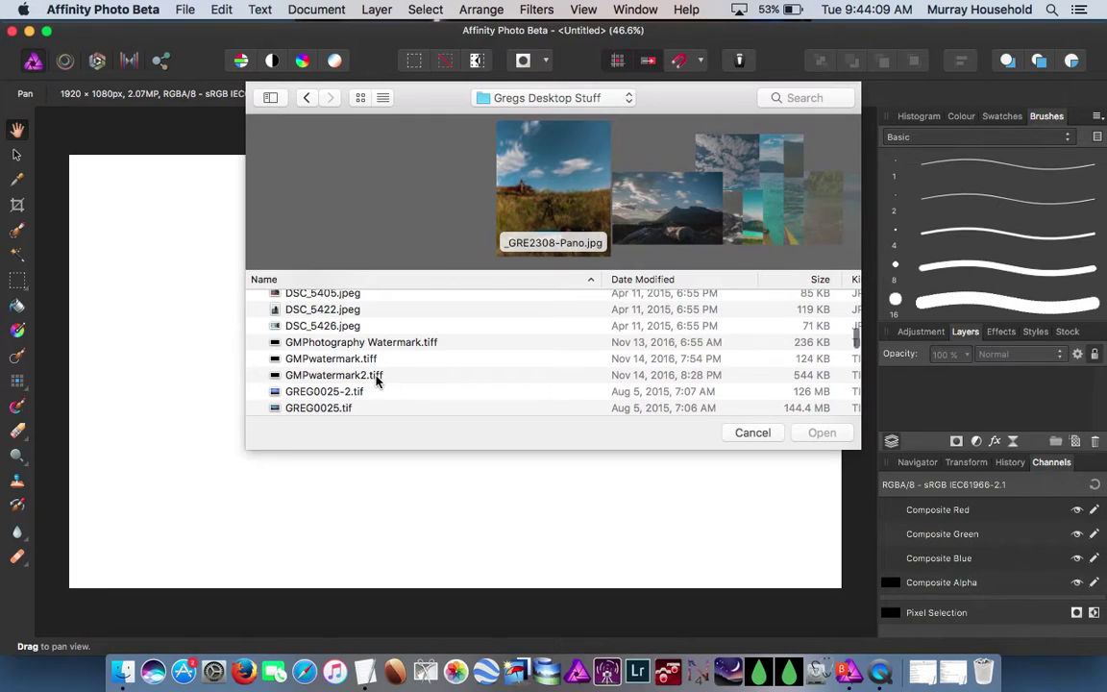
left_click(374, 375)
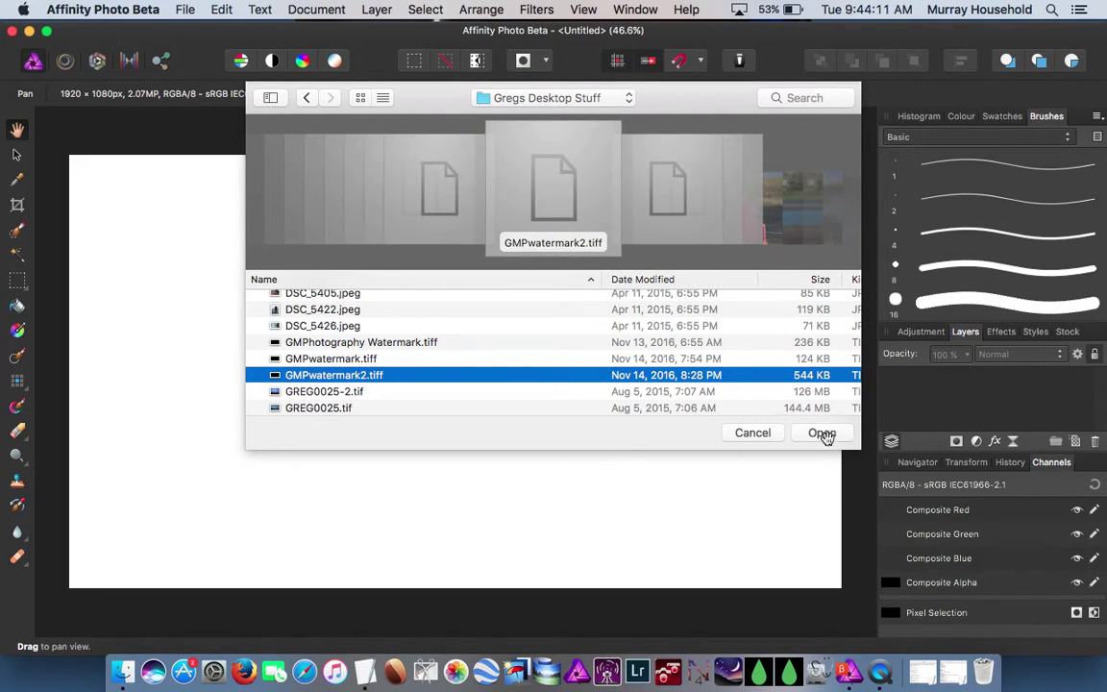
left_click(825, 433)
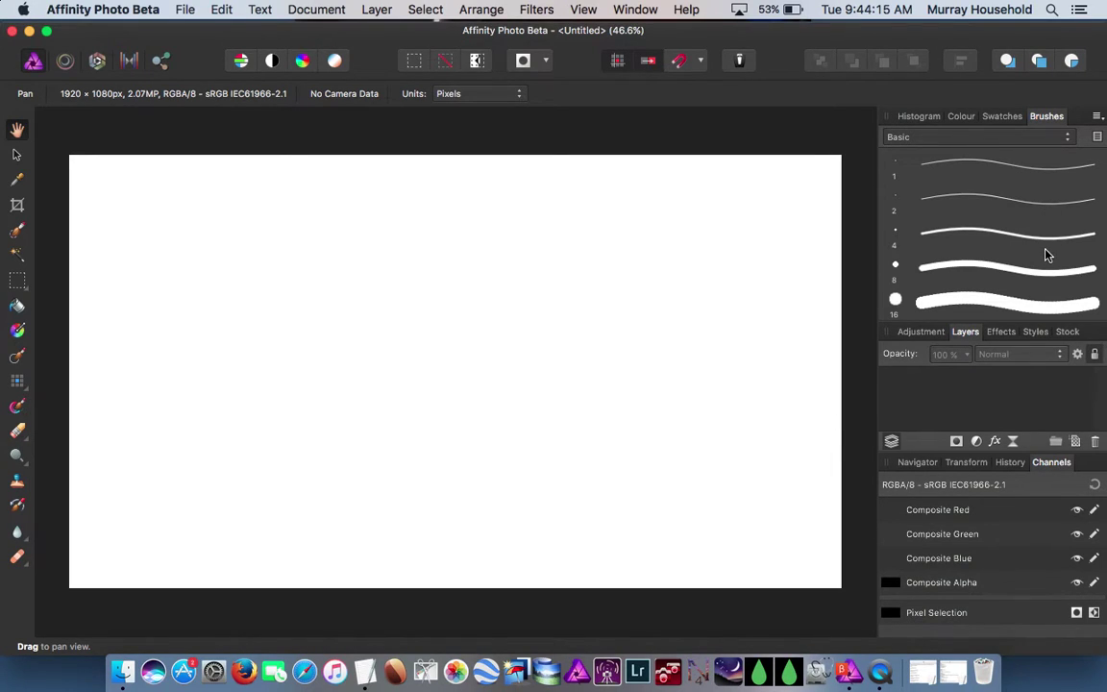
- Select the new 64 px textured brush at the bottom of the Basic brushes
scroll(1047, 252, "down", 10)
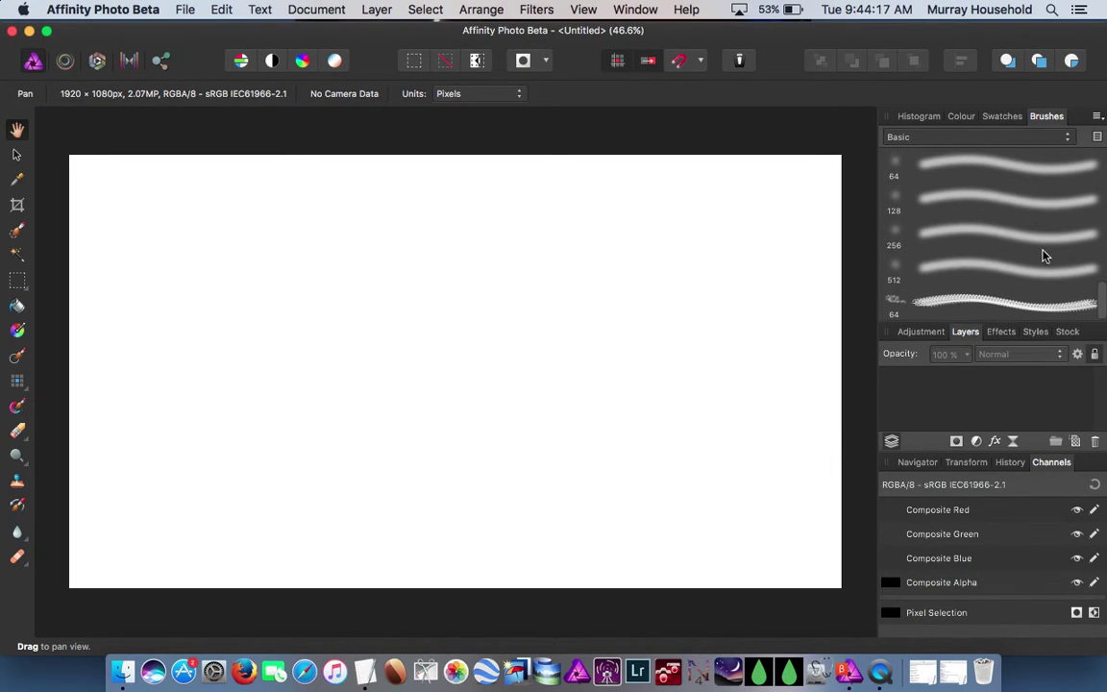
left_click(976, 308)
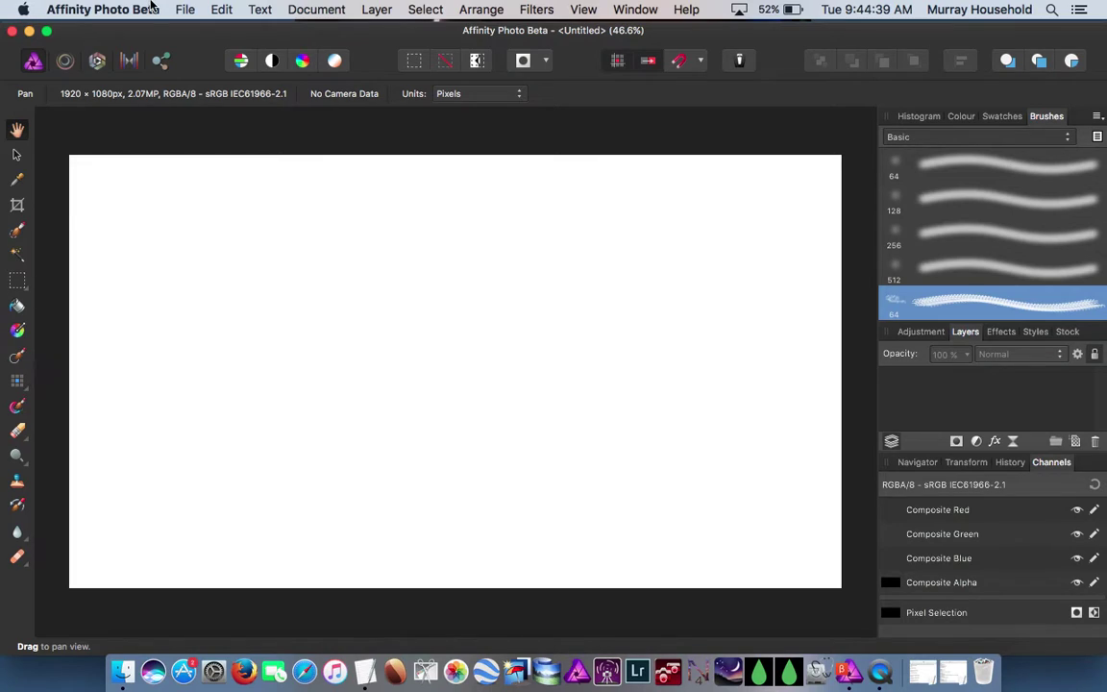
left_click(432, 10)
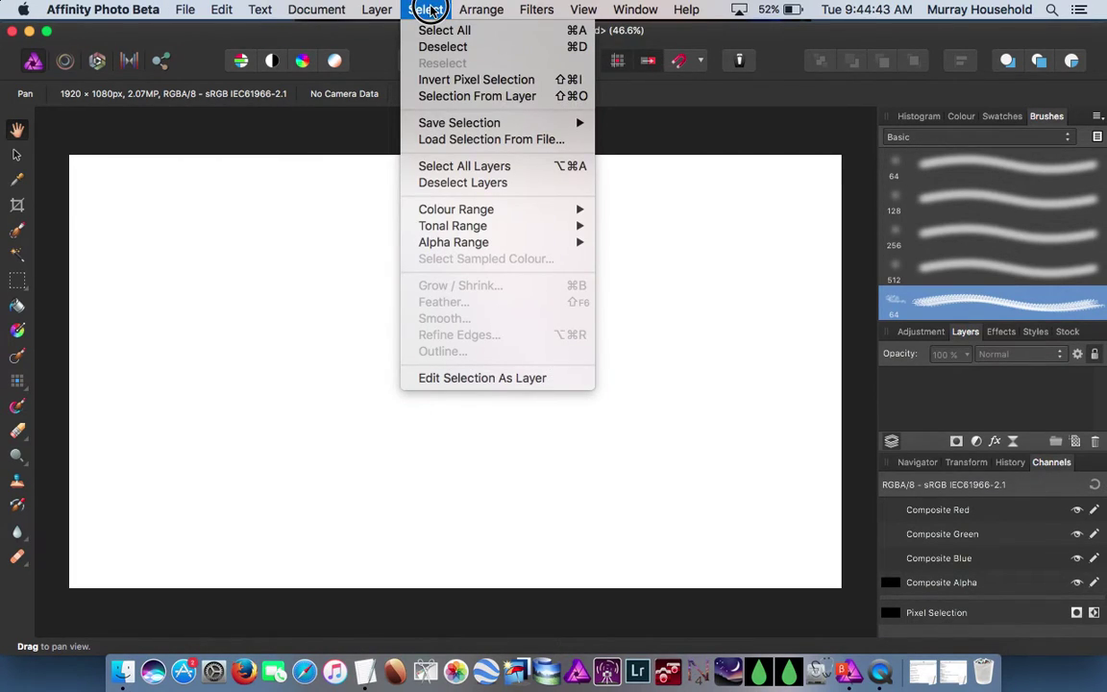
- Open the toolbar customisation and close it again without changes
mouse_move(321, 10)
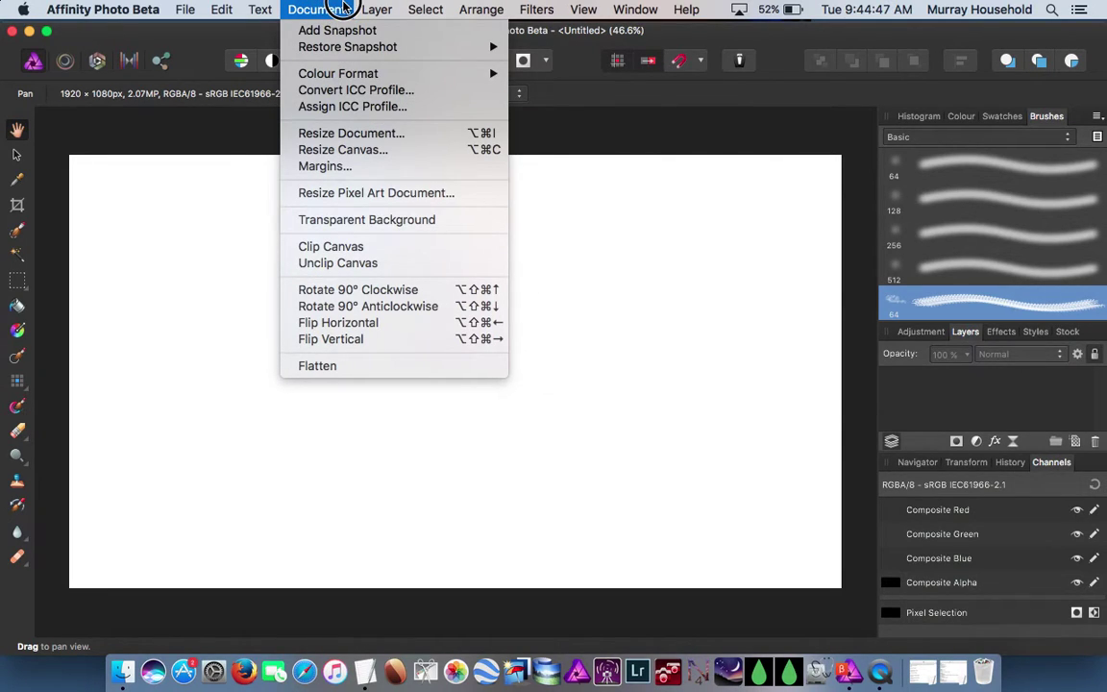
mouse_move(585, 10)
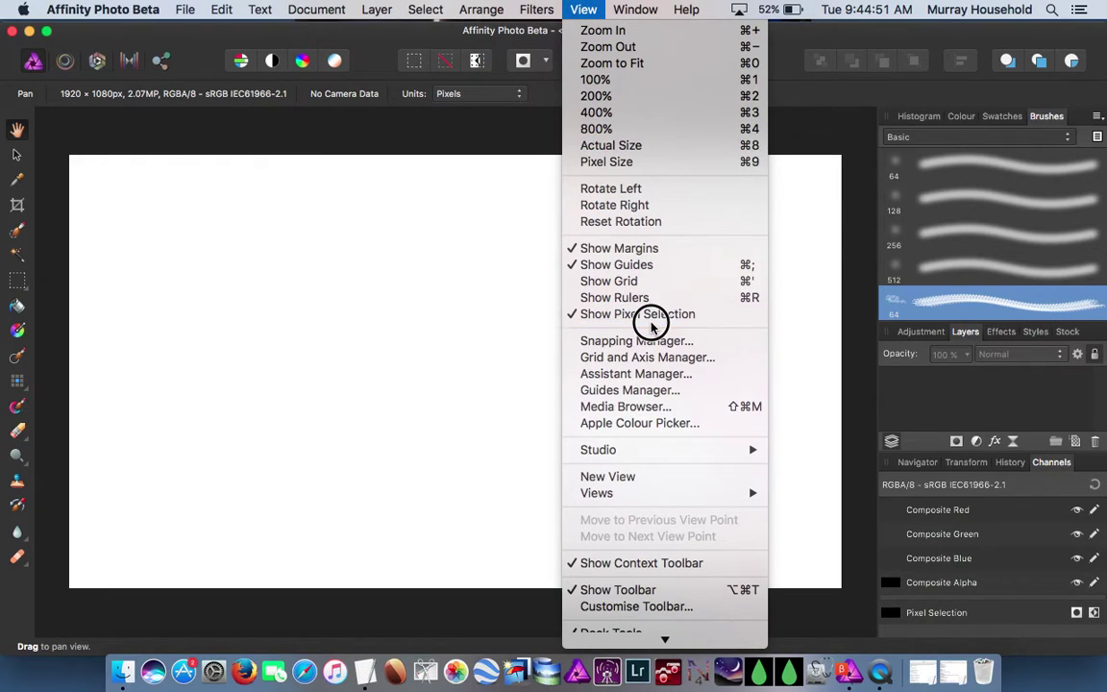
mouse_move(670, 642)
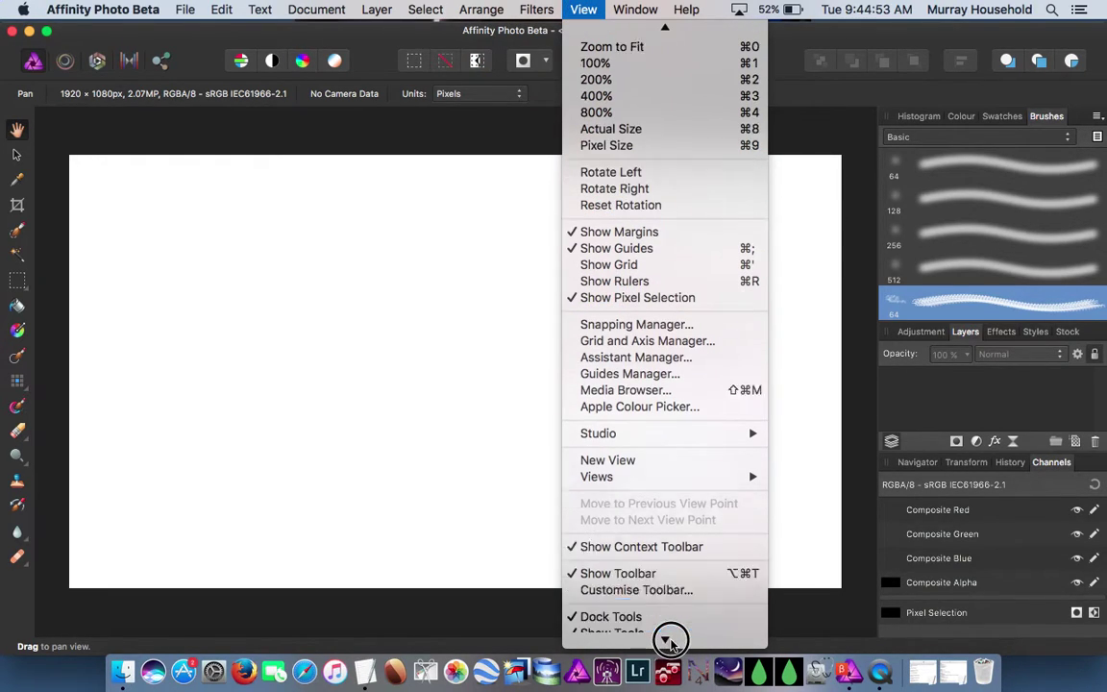
left_click(666, 548)
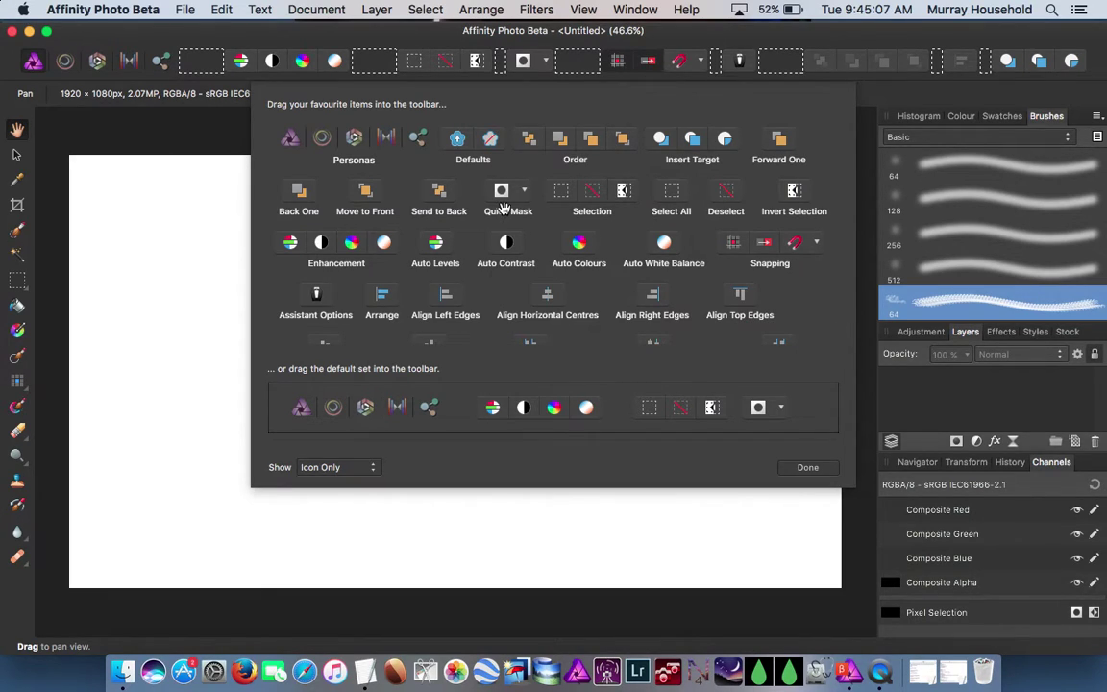
left_click(804, 467)
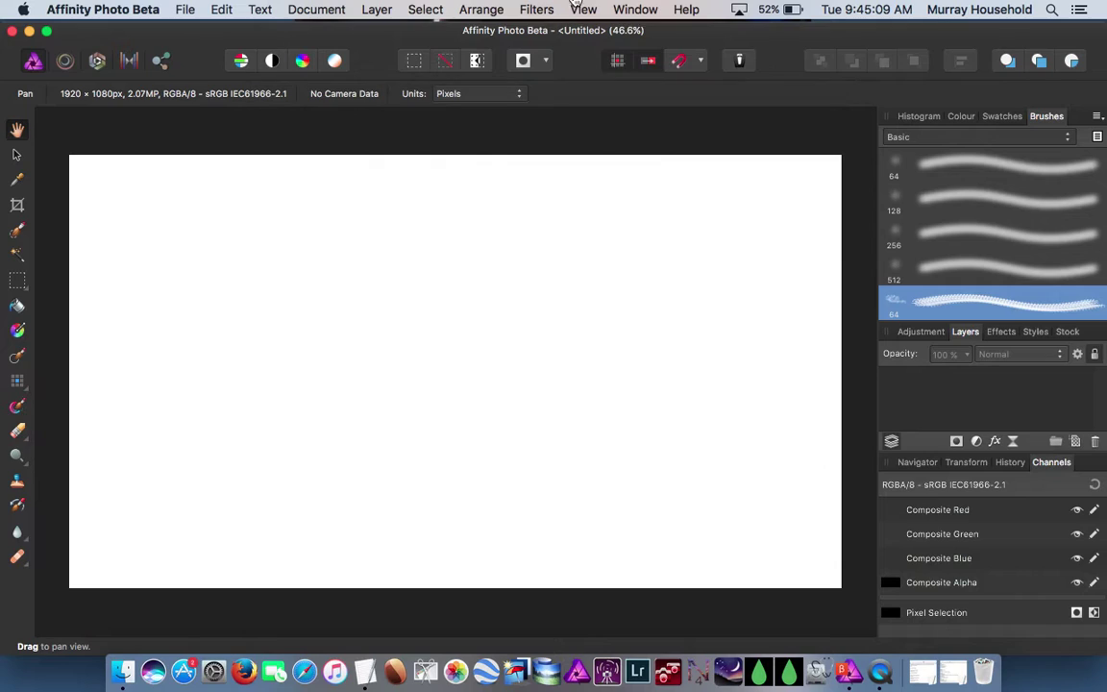
- Add the Paint Brush tool to the Tools panel via View > Customise Tools and select it
left_click(583, 10)
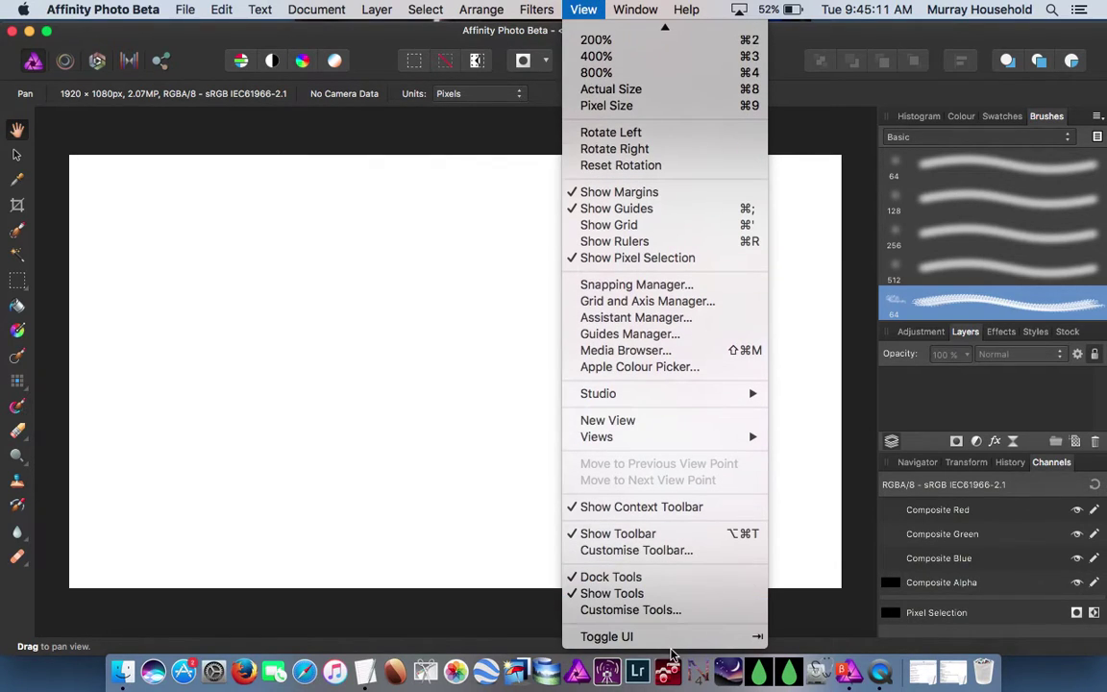
left_click(671, 611)
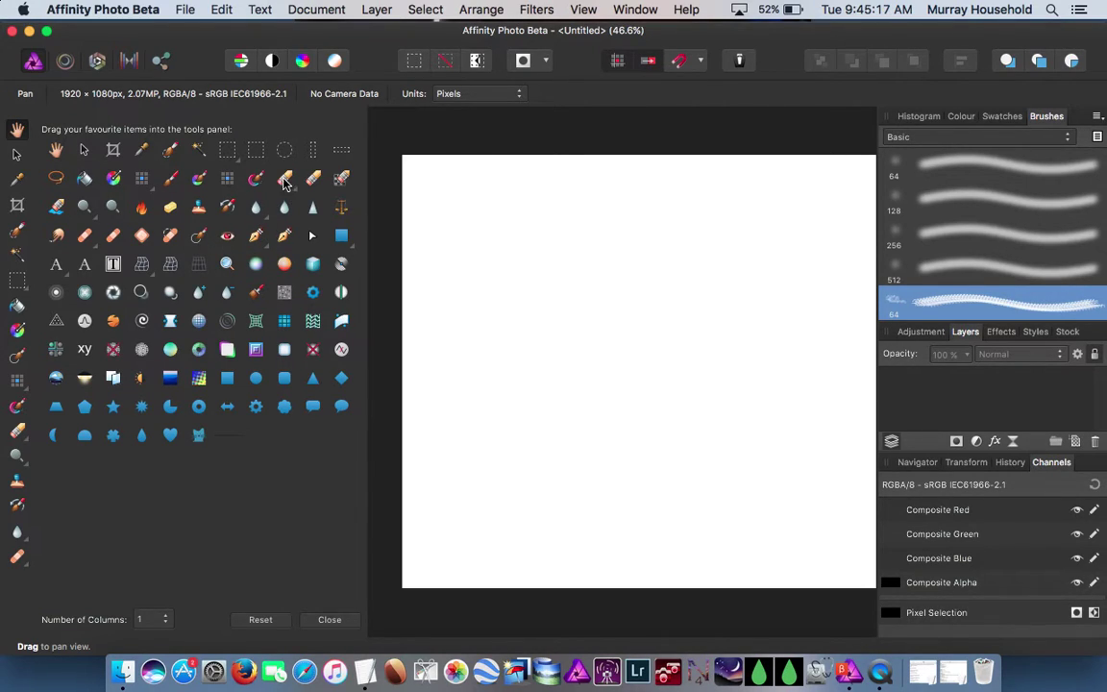
left_click_drag(259, 181, 20, 314)
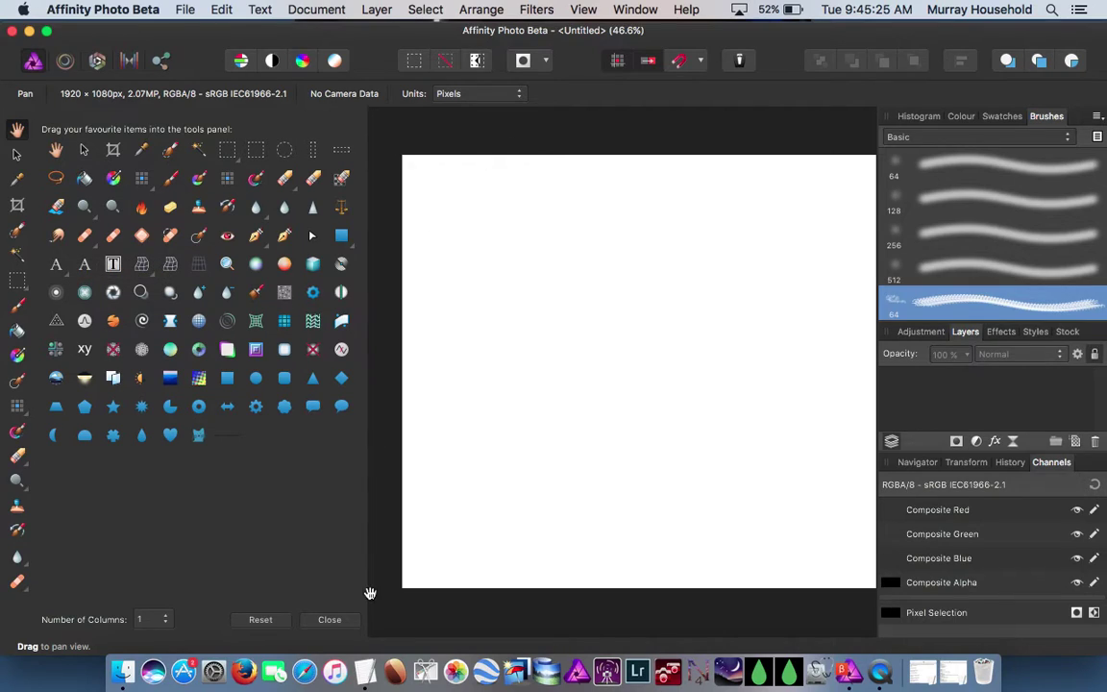
left_click(332, 620)
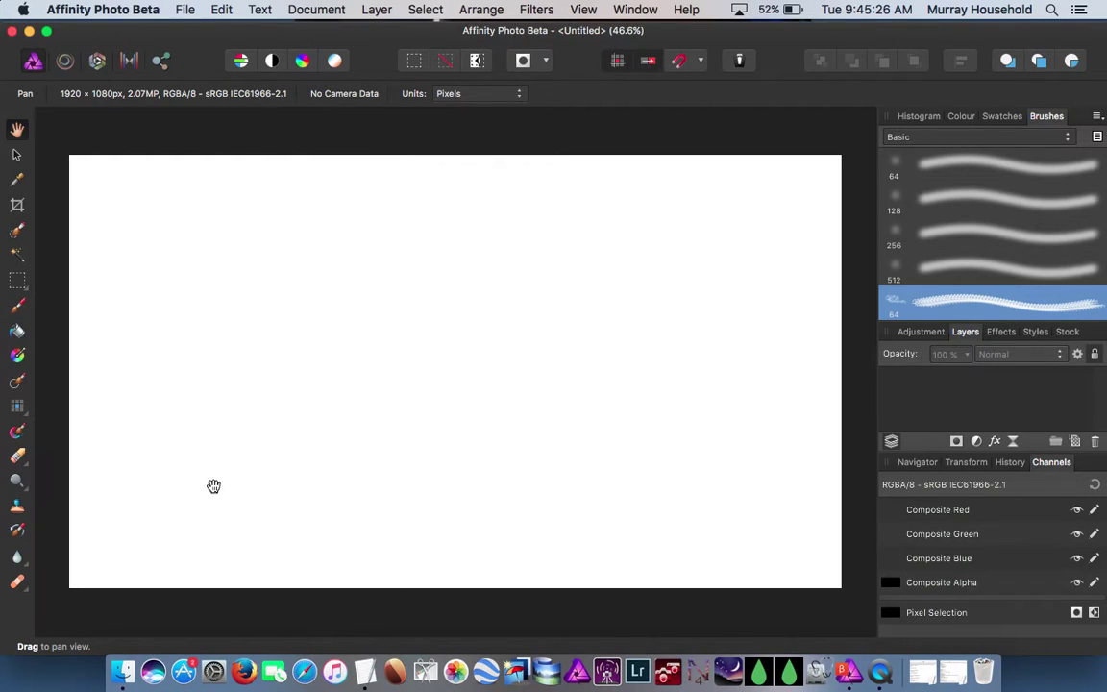
left_click(17, 305)
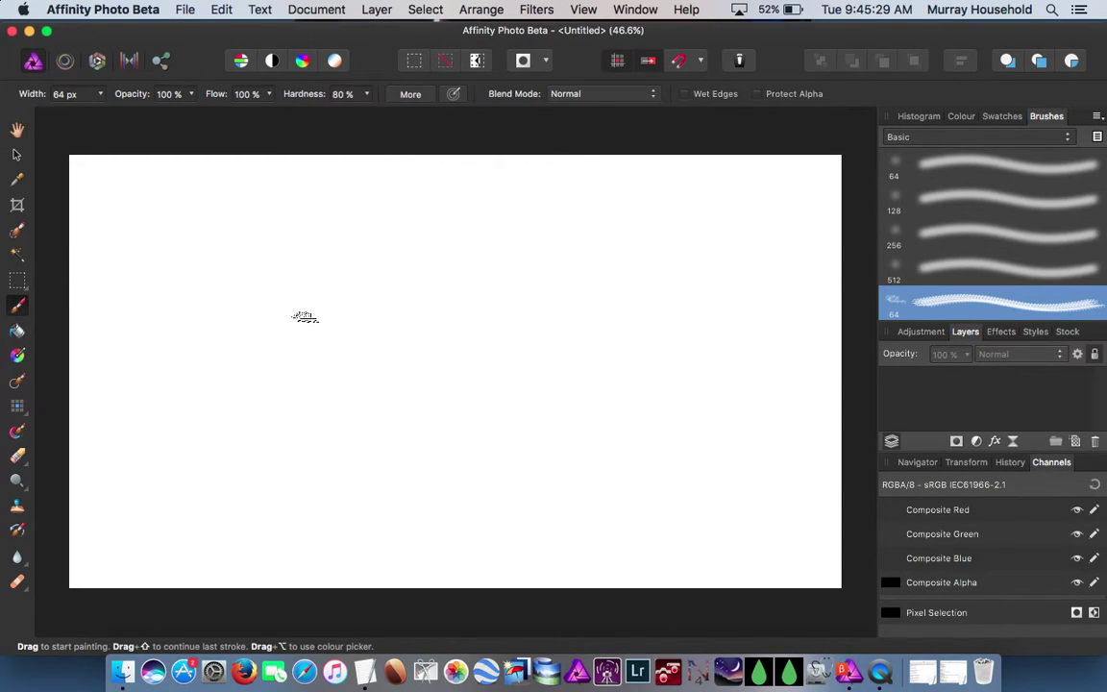
- Set the brush width to 490 px and show the colour controls
left_click(99, 95)
left_click_drag(100, 112, 154, 116)
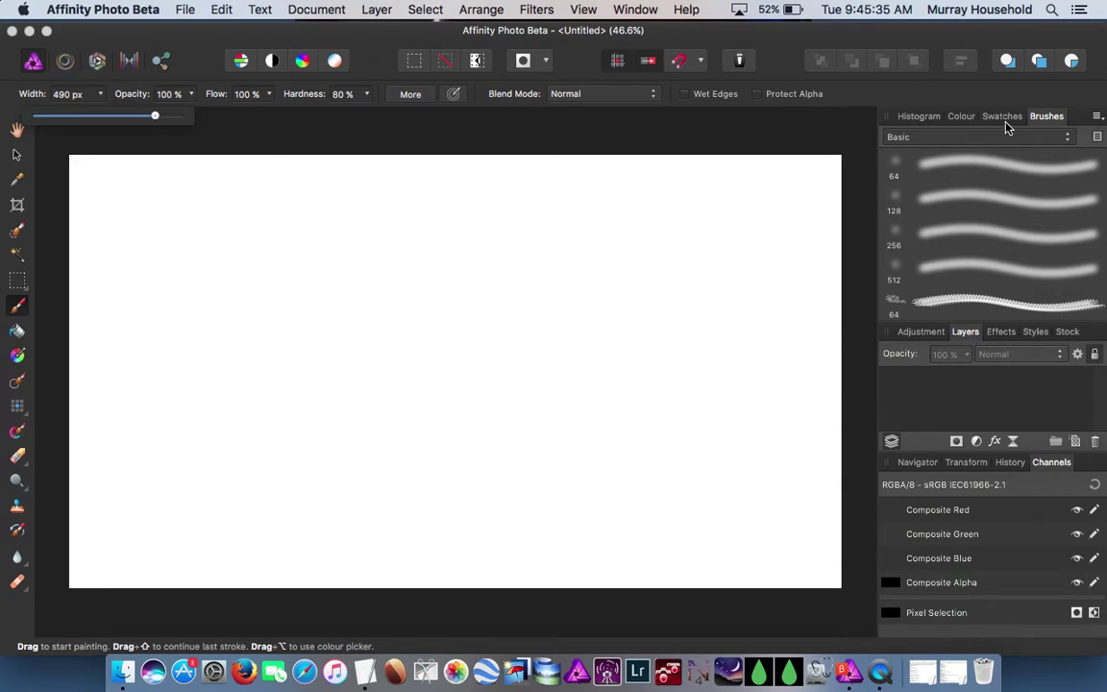
left_click(965, 116)
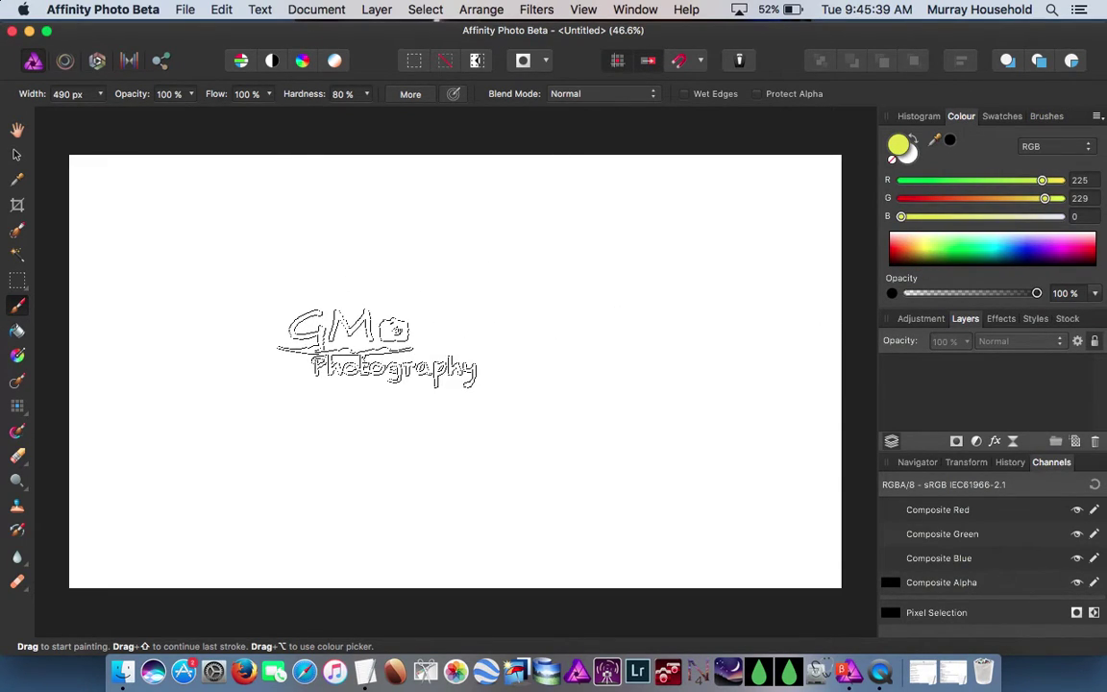
- Stamp two yellow, one green and one dark blue watermark, undoing unwanted stamps
left_click_drag(422, 360, 615, 357)
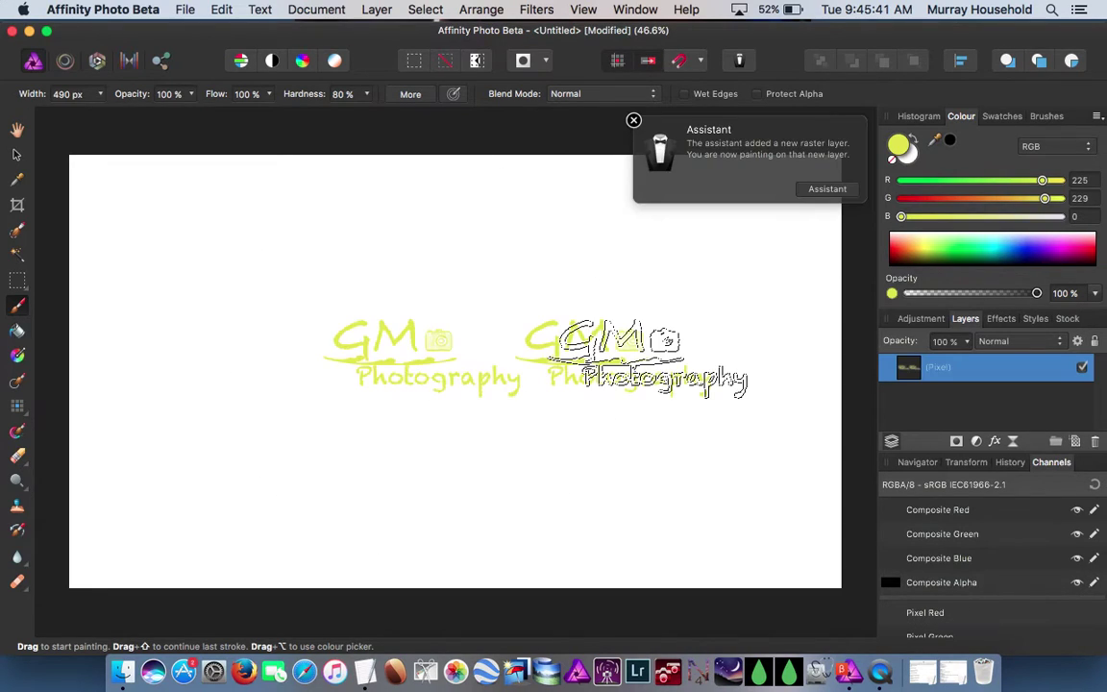
key("cmd+z")
left_click(649, 259)
key("cmd+z")
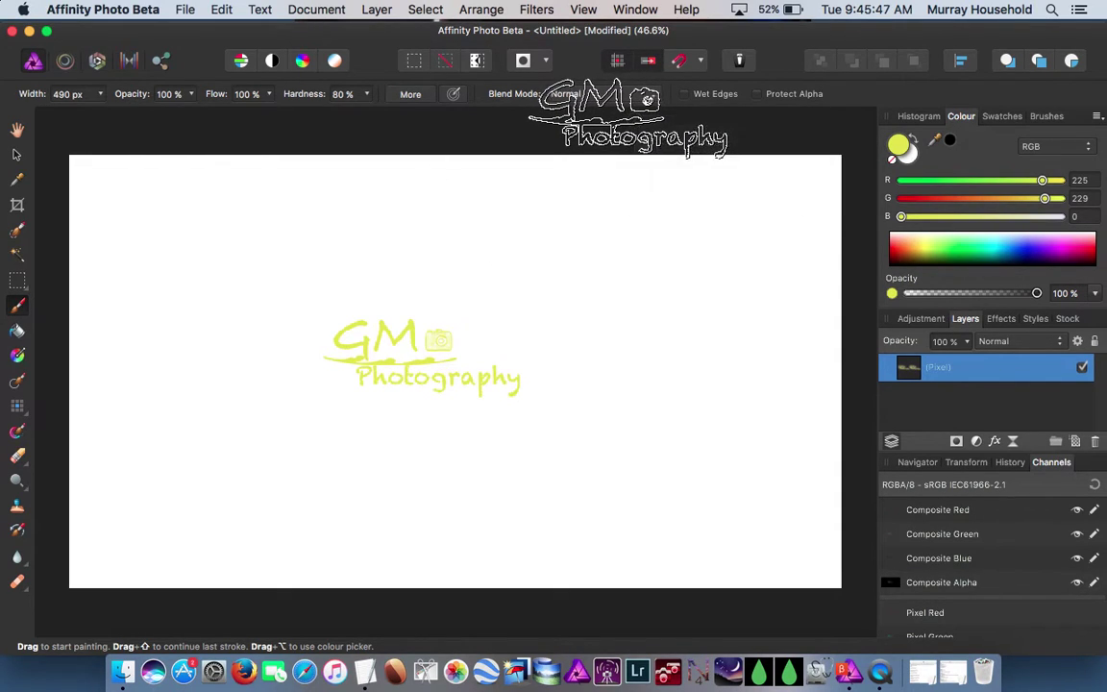
left_click(754, 221)
left_click_drag(699, 216, 717, 222)
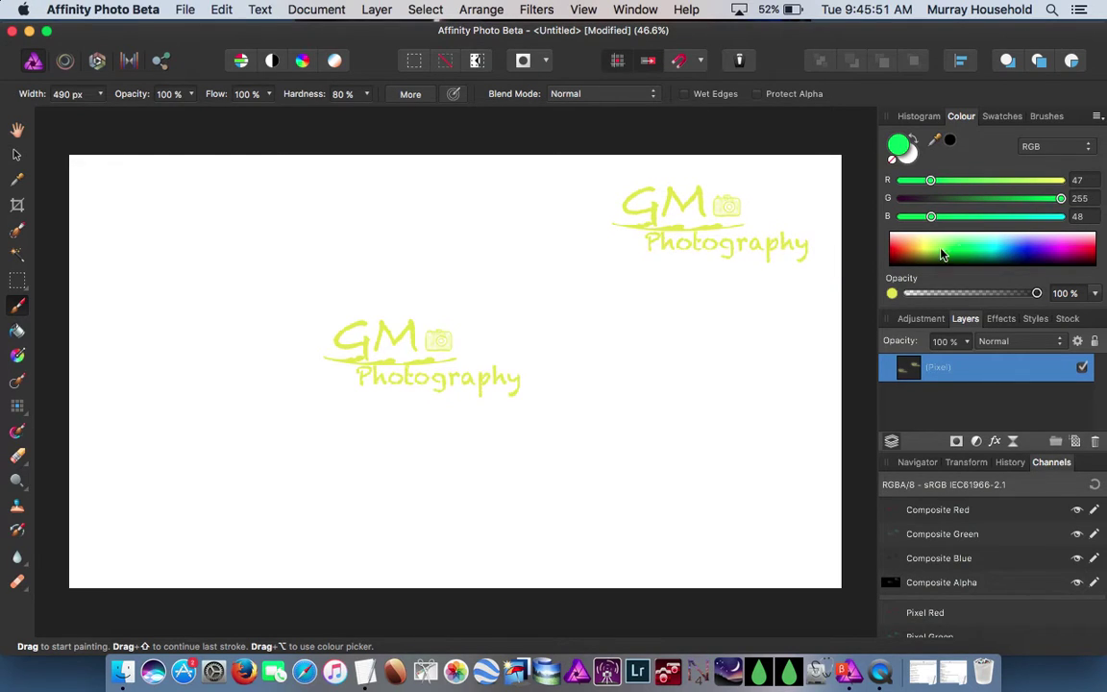
left_click(369, 223)
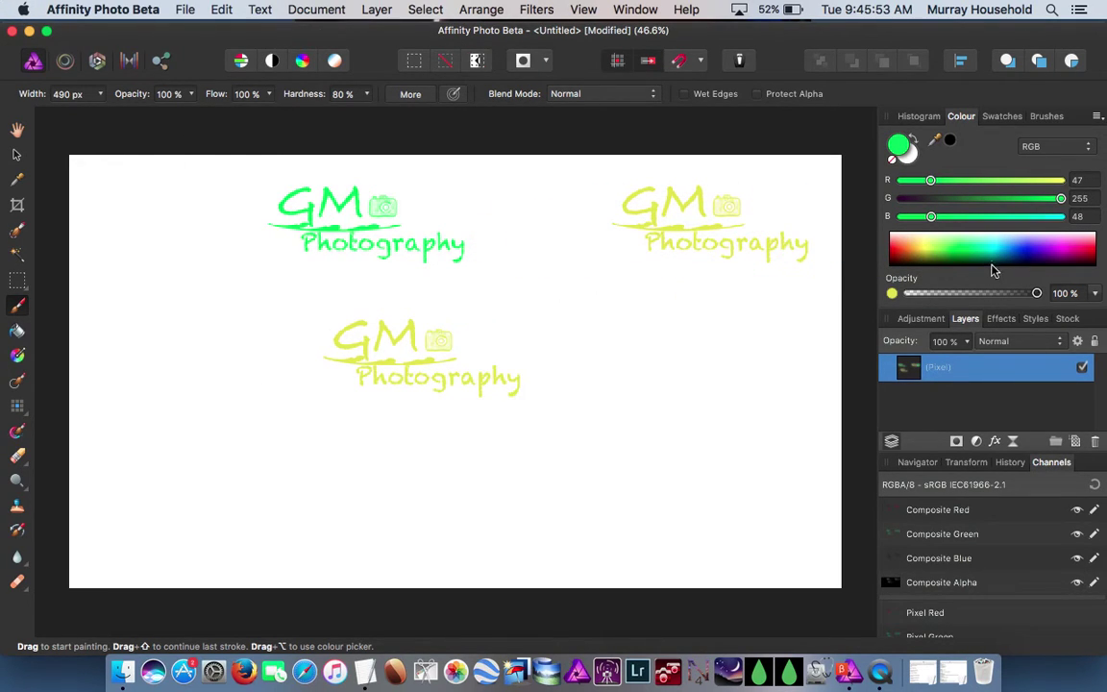
left_click(295, 442)
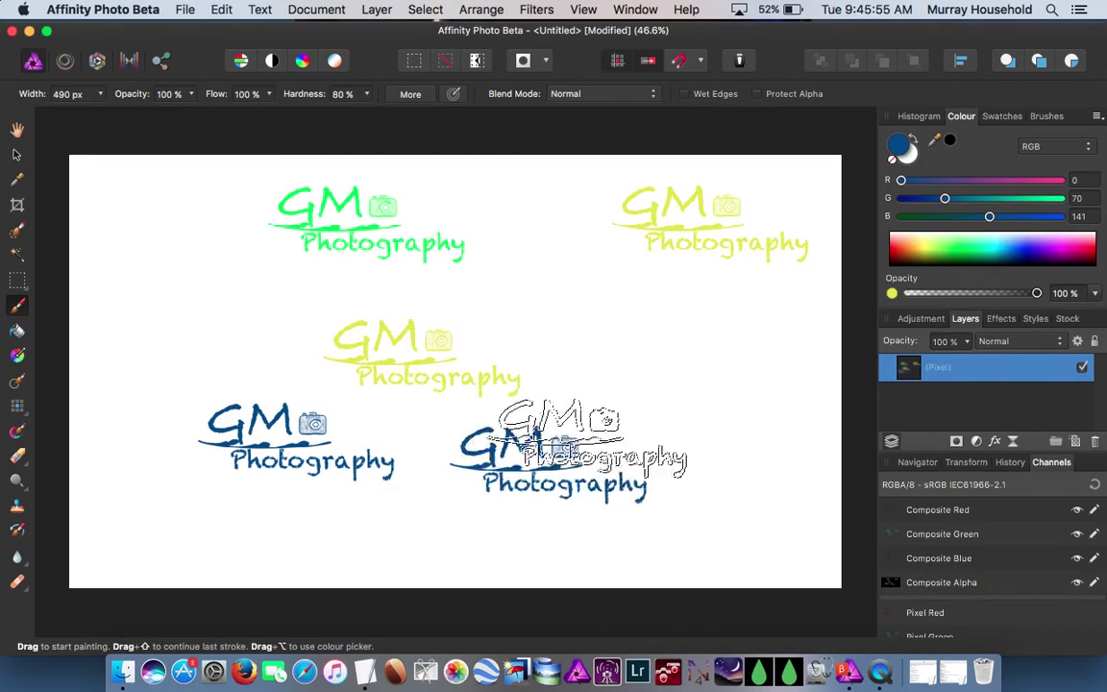
left_click(1047, 116)
left_click(1096, 116)
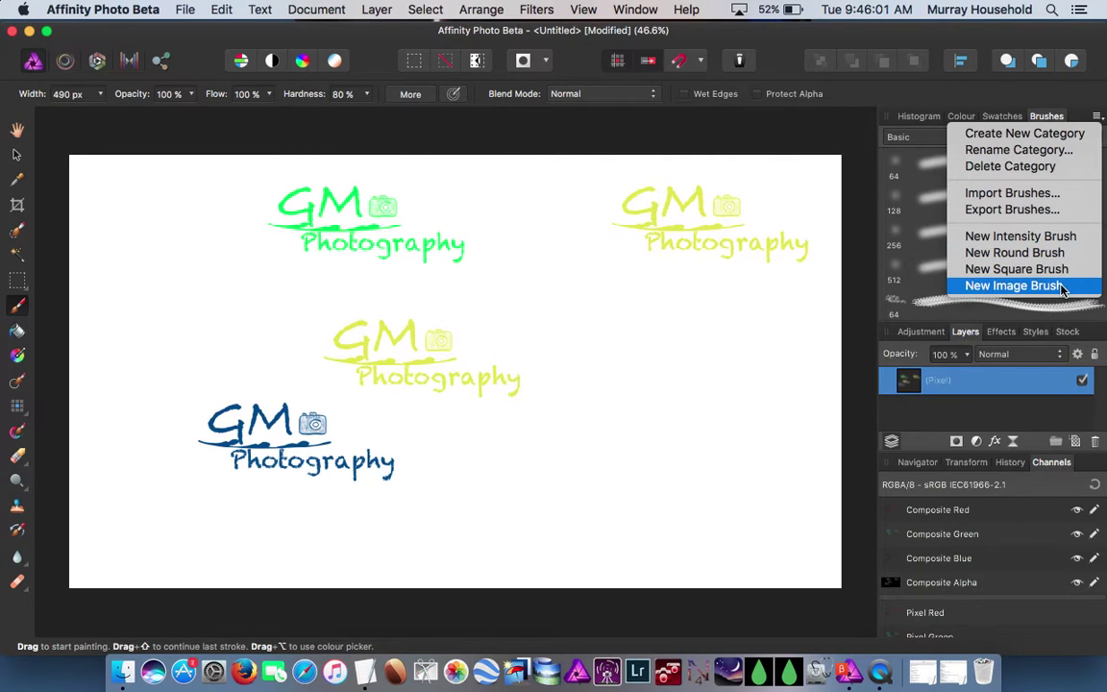
- Make a new image brush from GMPwatermark2.tif and select it at the end of Basic brushes
left_click(1014, 286)
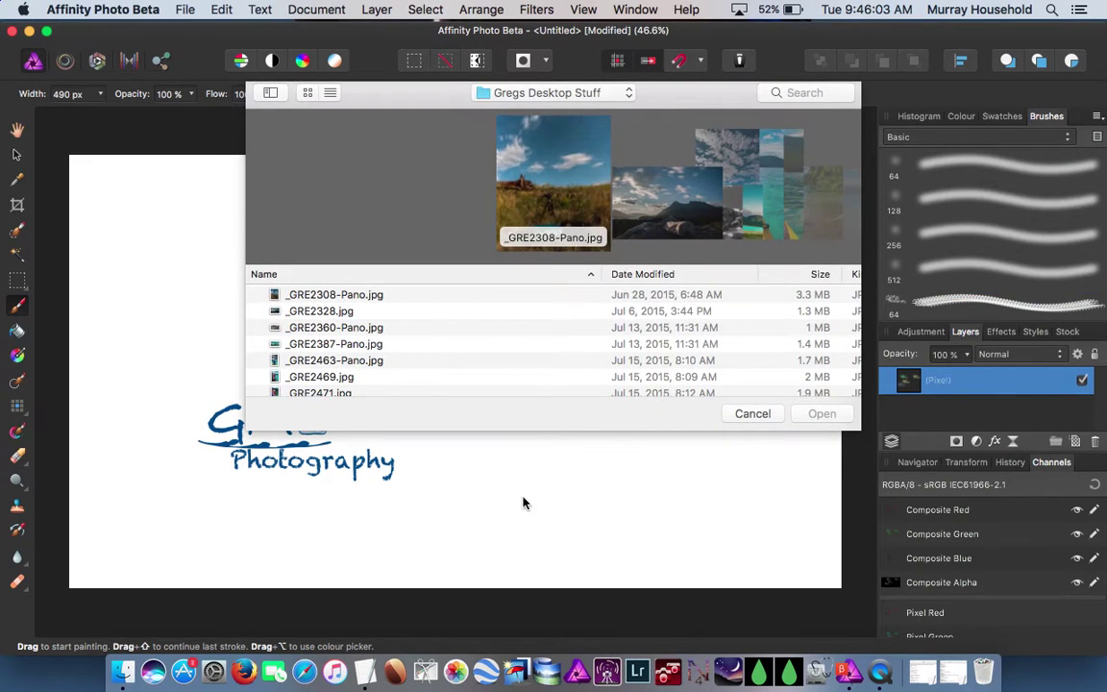
scroll(505, 307, "down", 15)
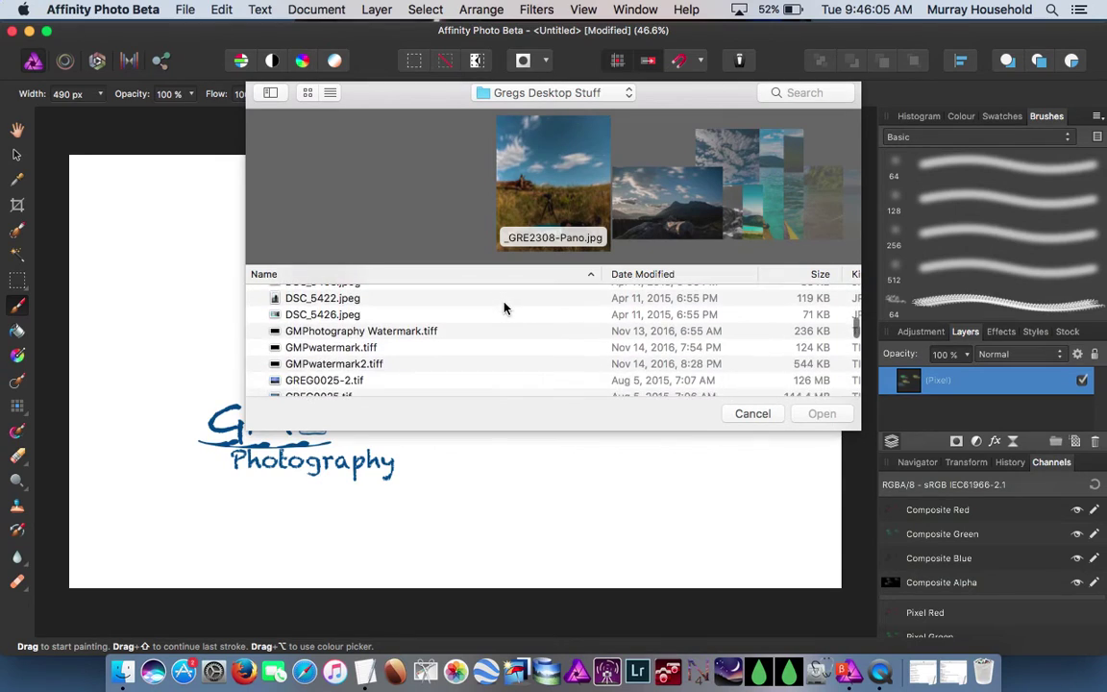
scroll(506, 307, "down", 3)
scroll(505, 306, "up", 10)
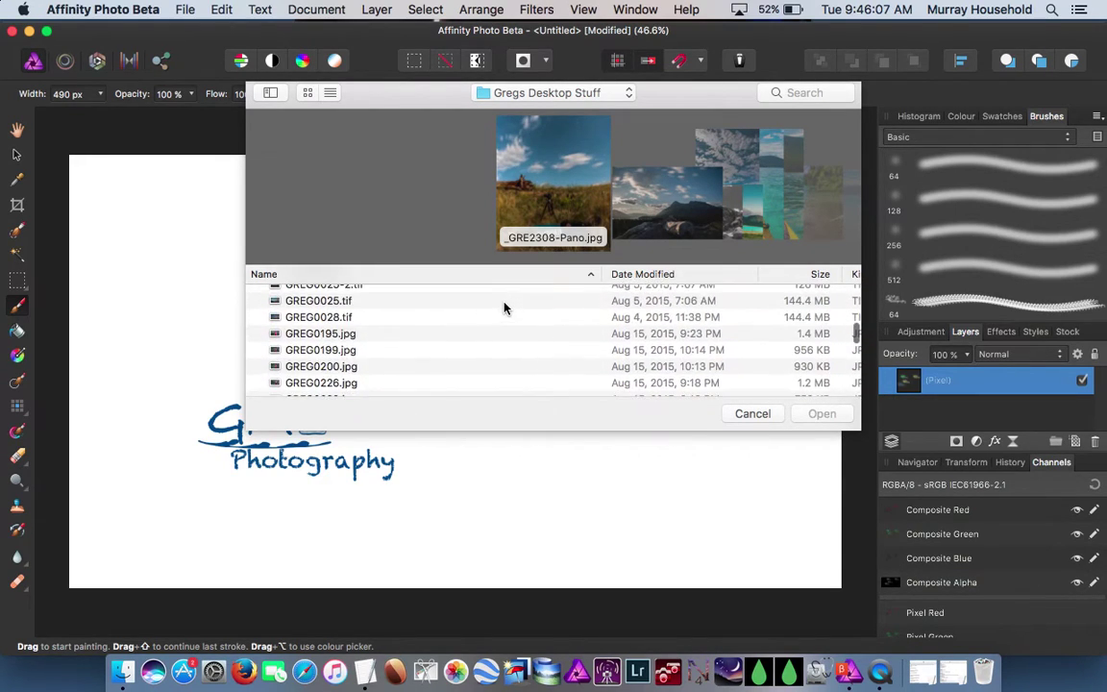
scroll(506, 306, "down", 3)
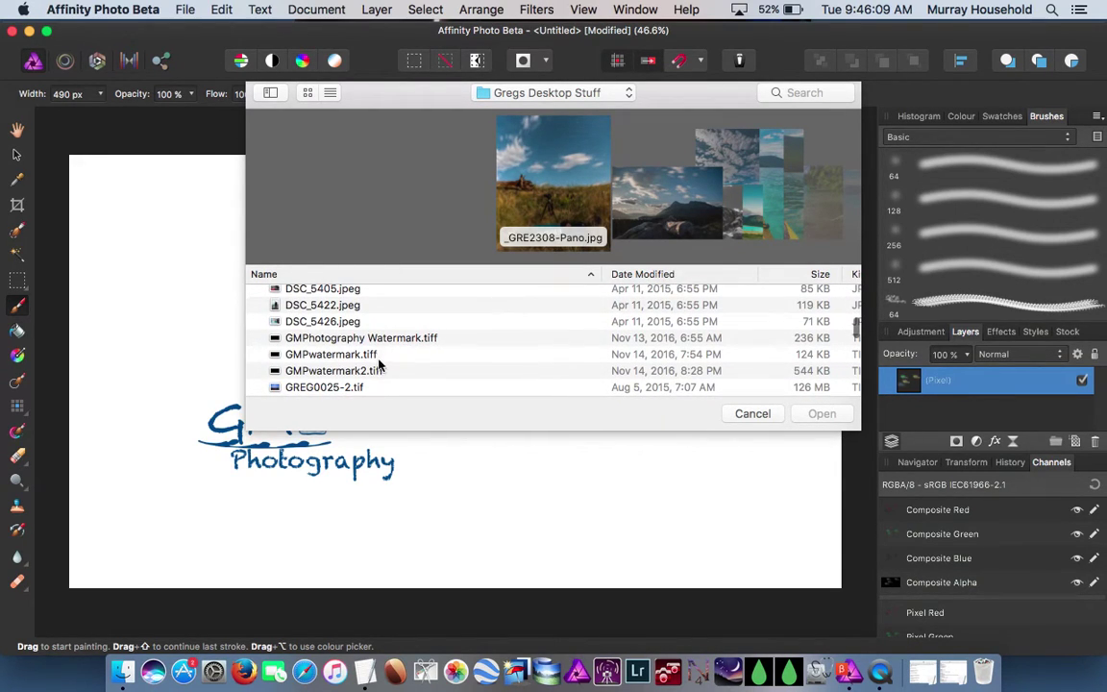
left_click(374, 371)
left_click(818, 411)
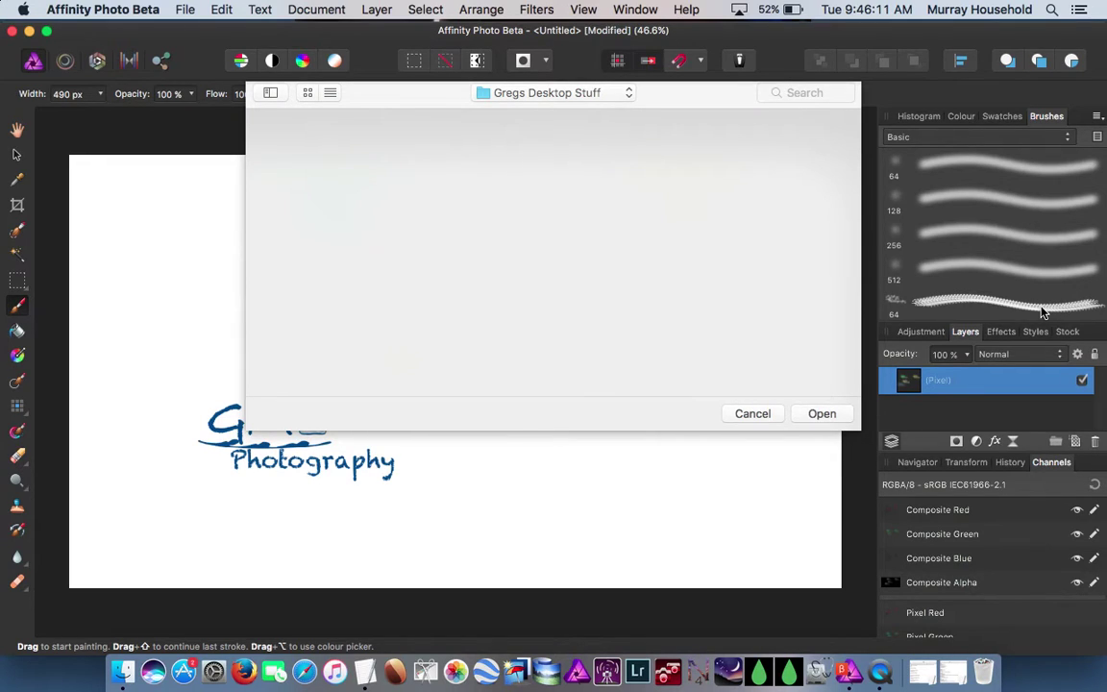
scroll(1008, 278, "down", 1)
left_click(993, 302)
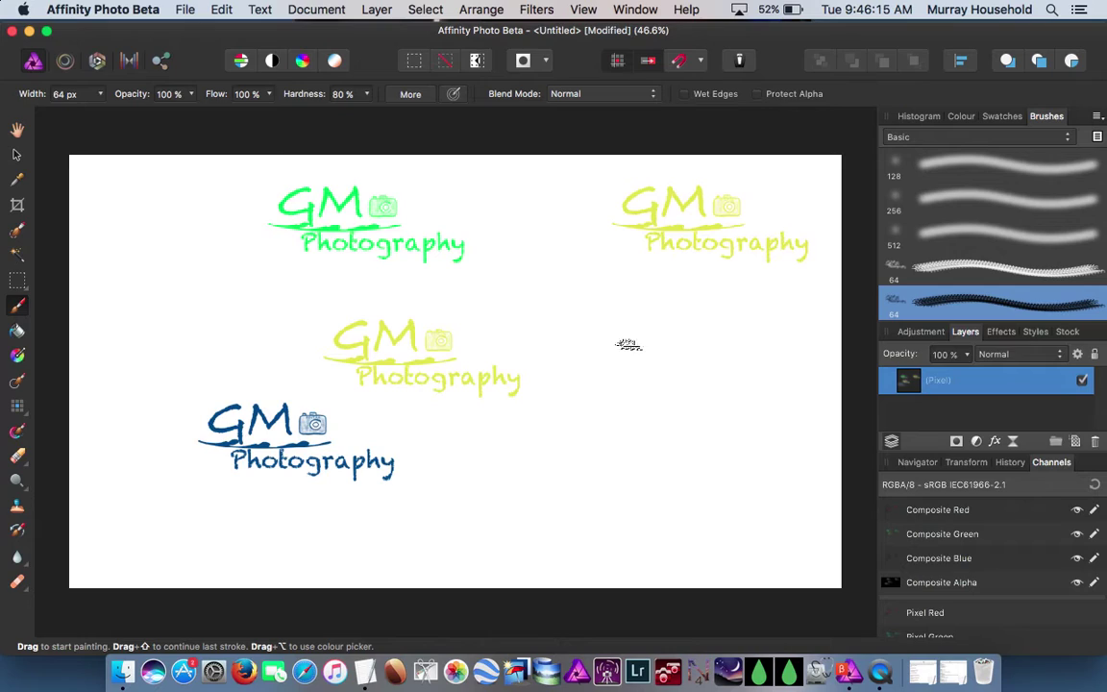
- Stamp ten black GM Photography watermarks at 370 px across the left, centre and right of the canvas
left_click(961, 116)
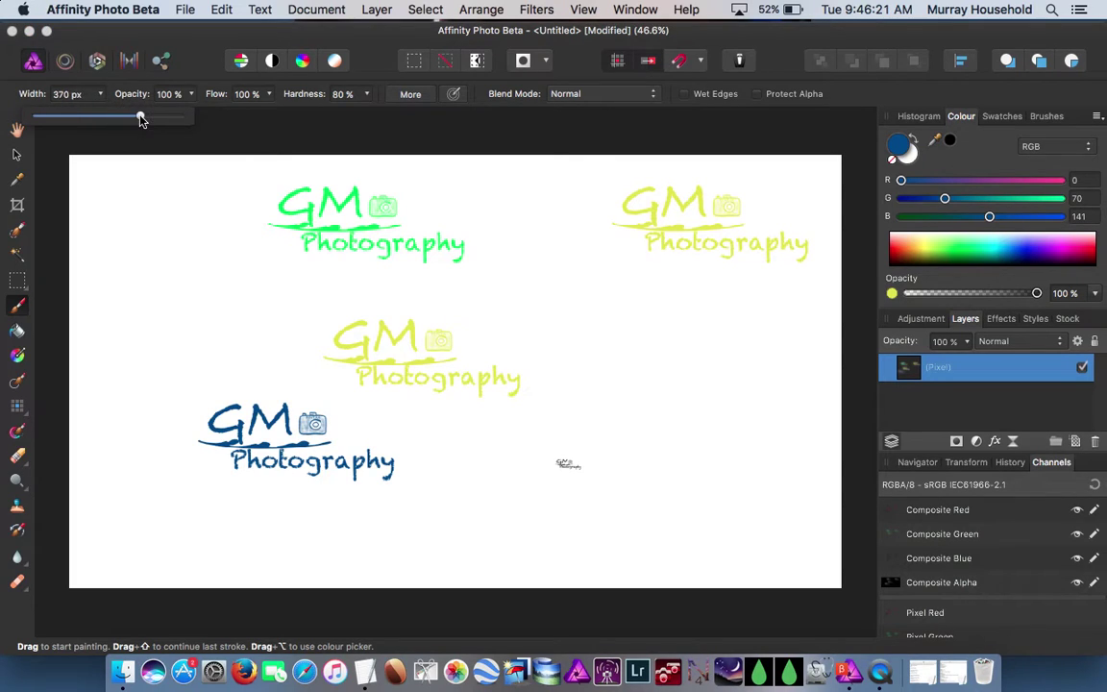
left_click(690, 349)
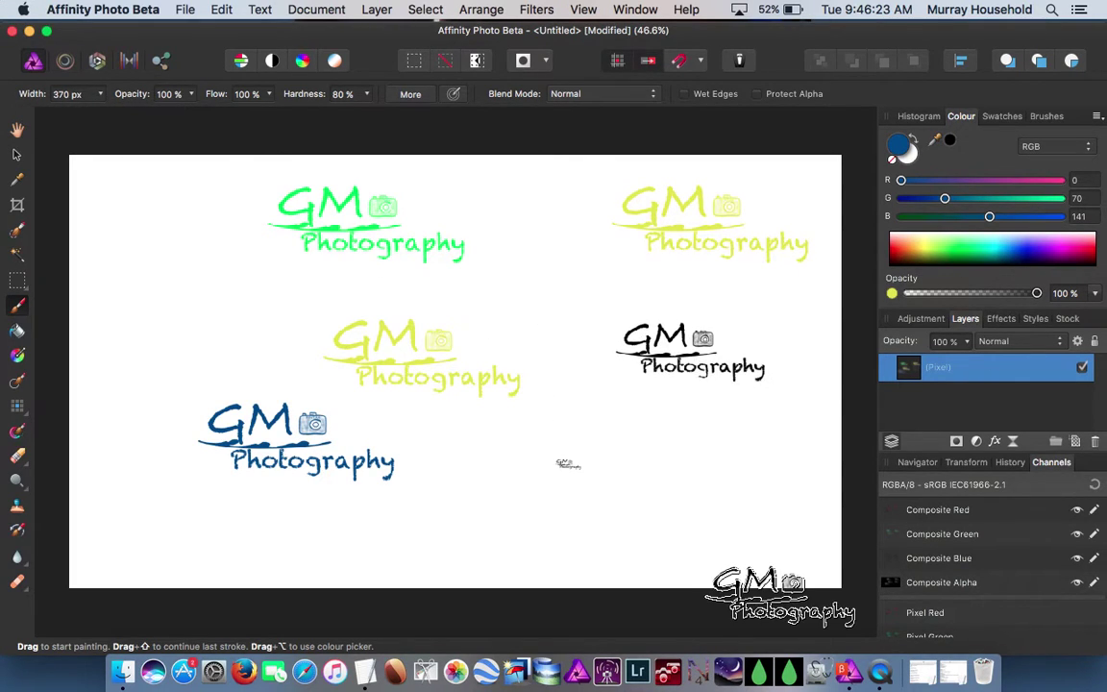
left_click(699, 475)
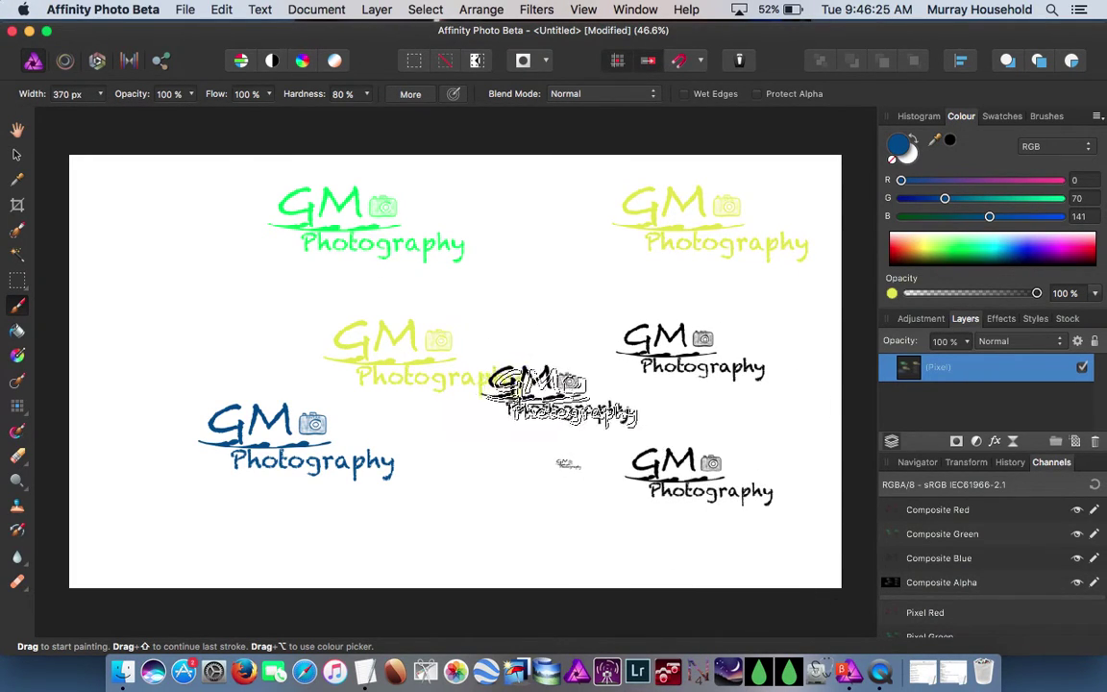
left_click(544, 284)
left_click(231, 298)
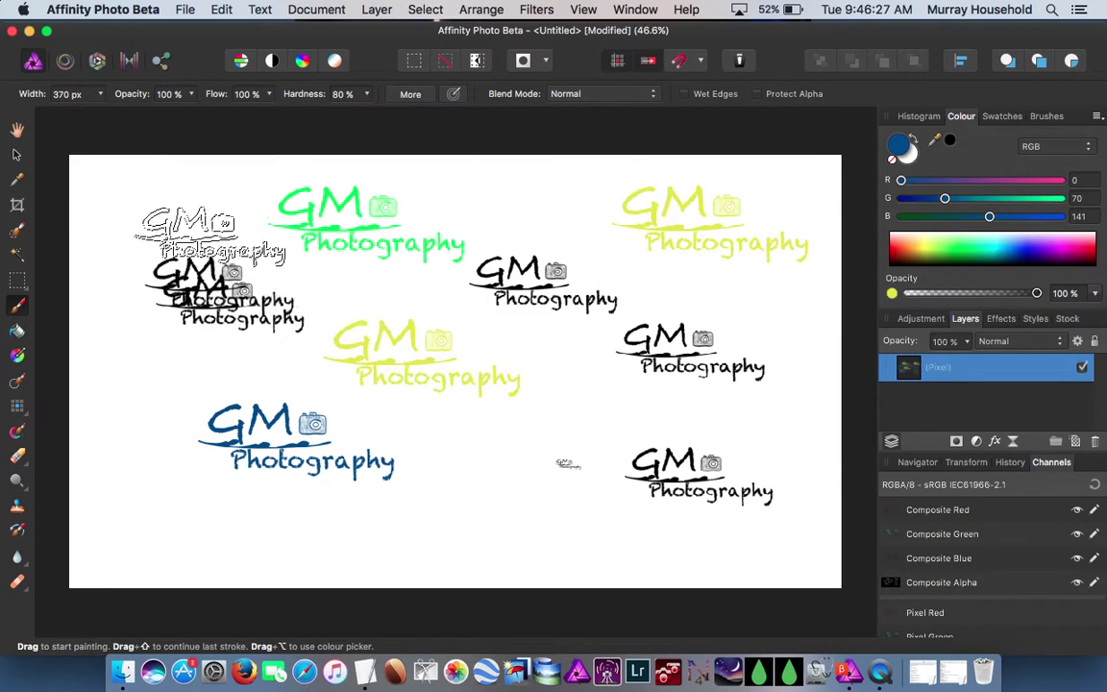
left_click(210, 222)
left_click(481, 452)
left_click(542, 509)
left_click(300, 540)
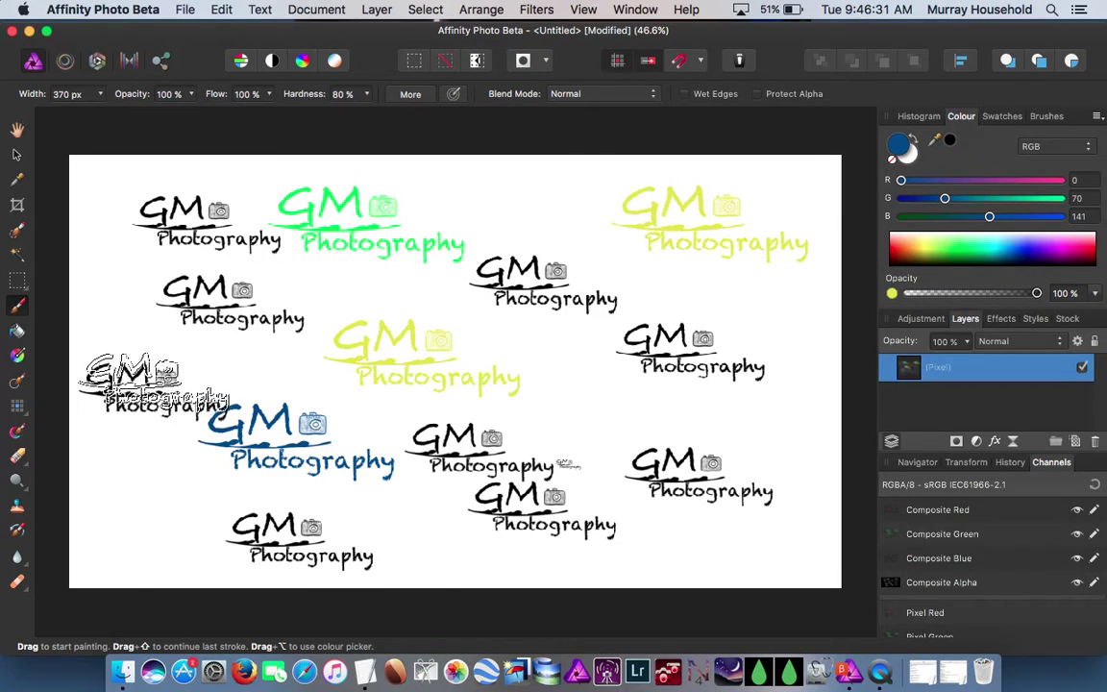
left_click(158, 364)
left_click(545, 196)
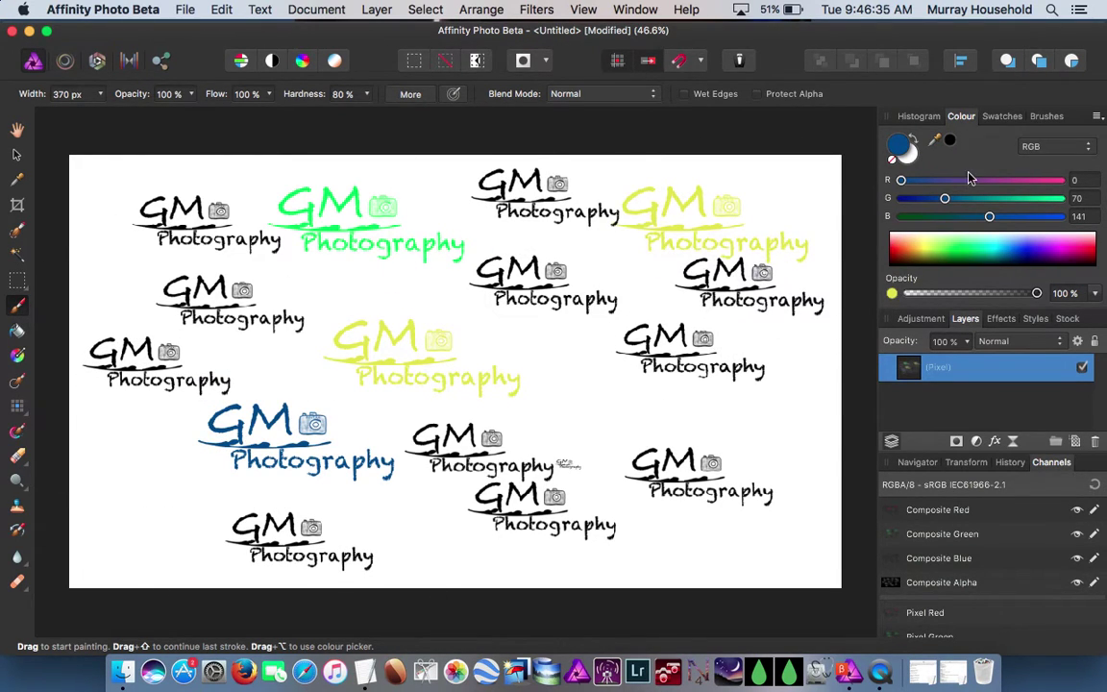
left_click(1098, 117)
key("Escape")
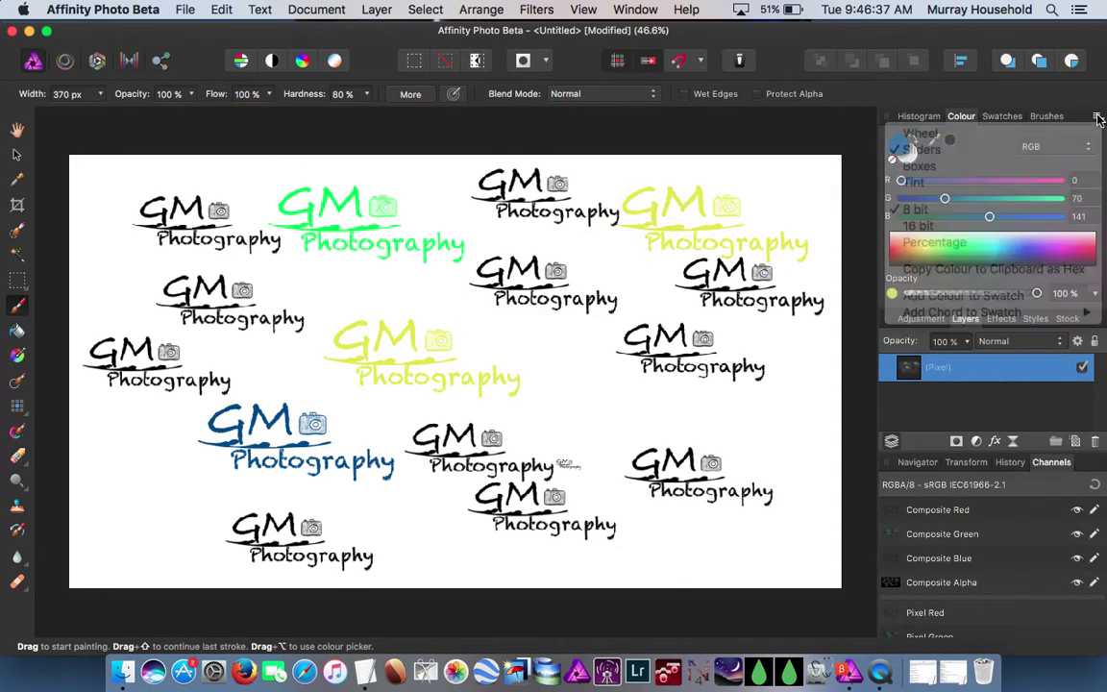
- In Edit Brush for the watermark image brush, drag Size up to 427.1 px
left_click(1046, 116)
left_click(1098, 117)
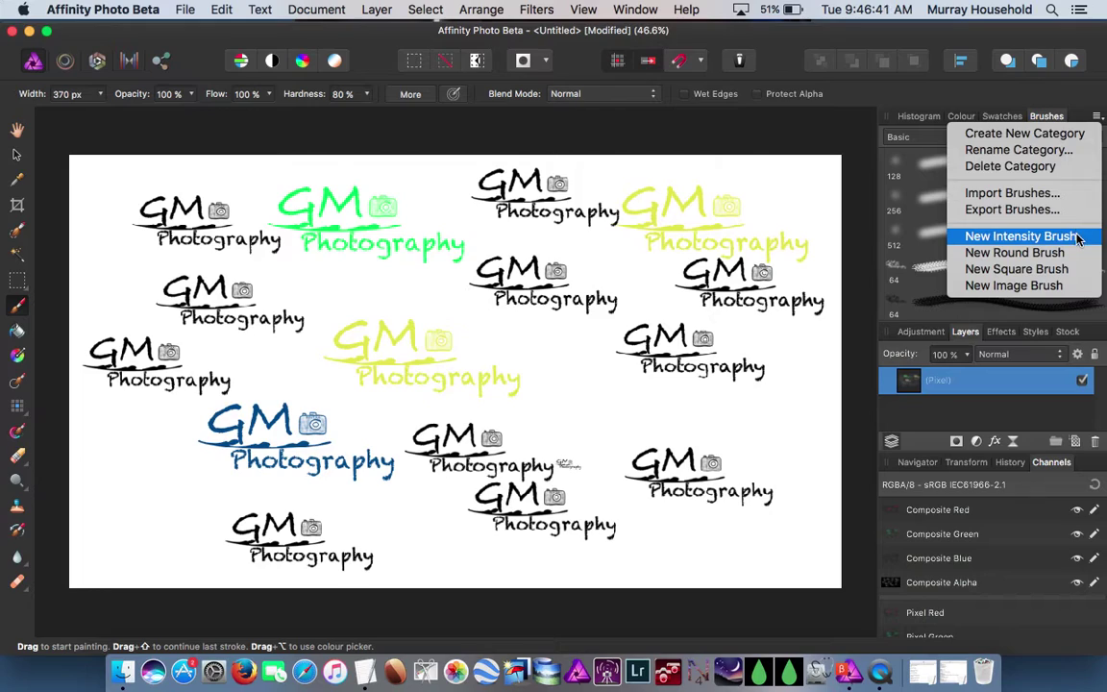
left_click(1096, 115)
left_click(984, 277)
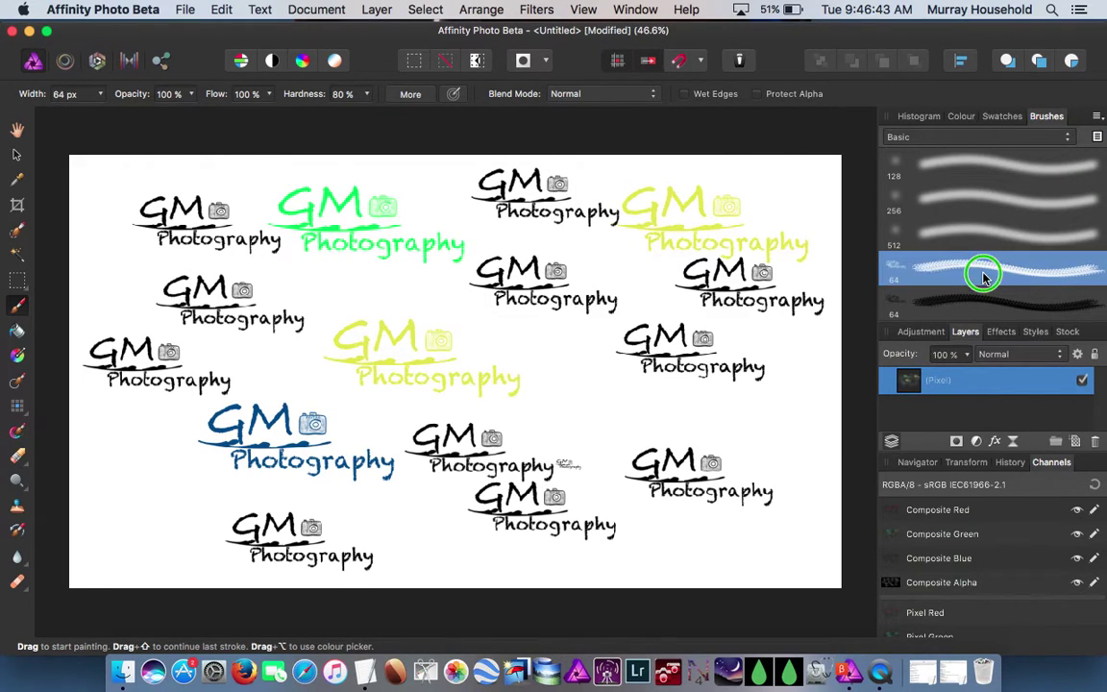
right_click(982, 273)
left_click(944, 283)
left_click_drag(510, 312, 567, 326)
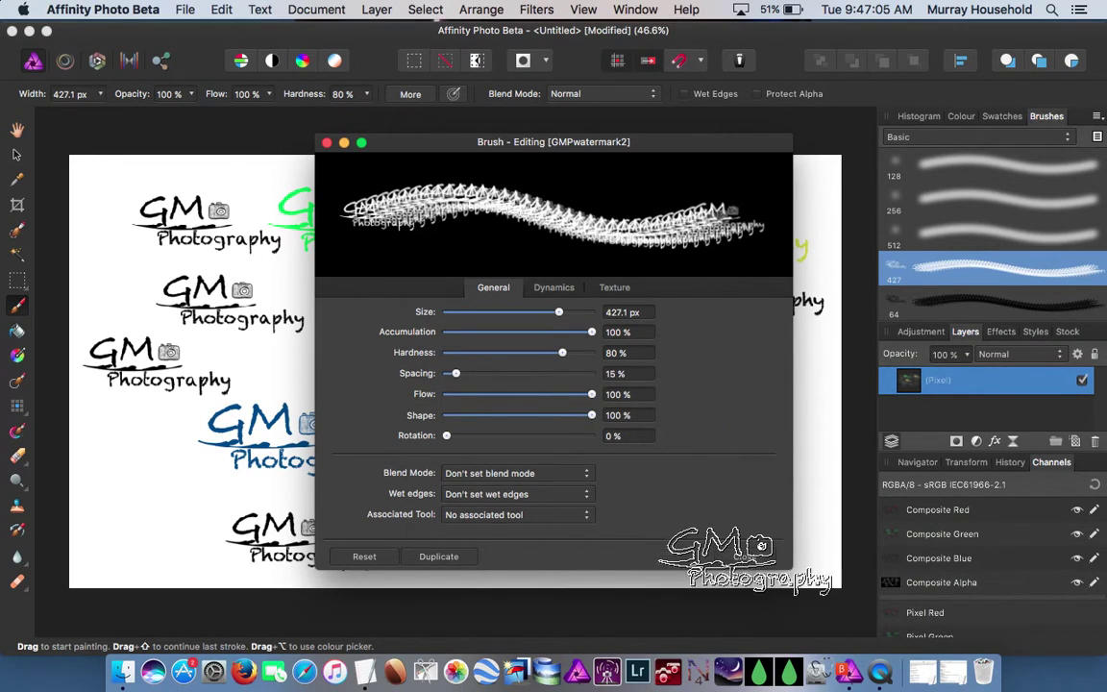
left_click(749, 556)
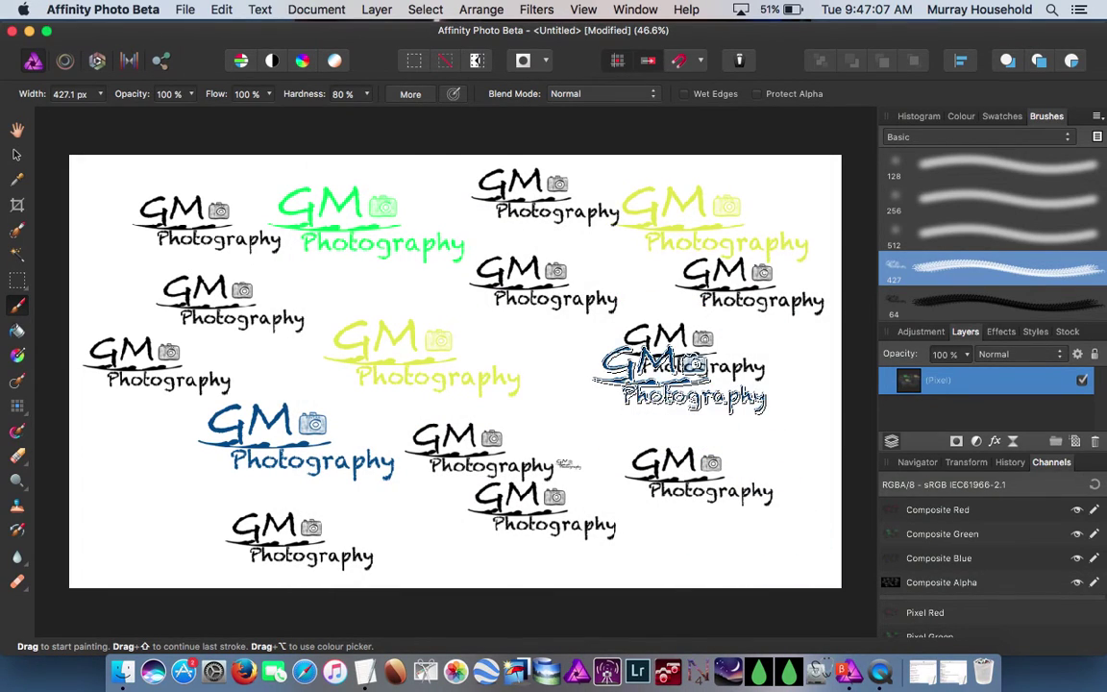